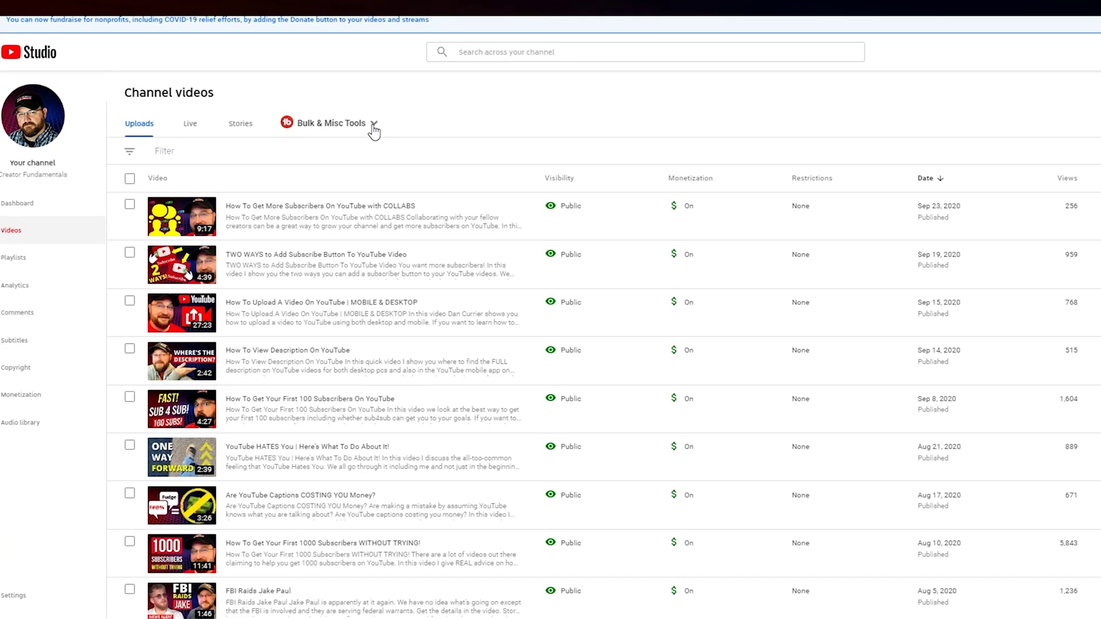
Launch Click Magnet from TubeBuddy's Bulk & Misc Tools and start processing the channel's data.
click(373, 127)
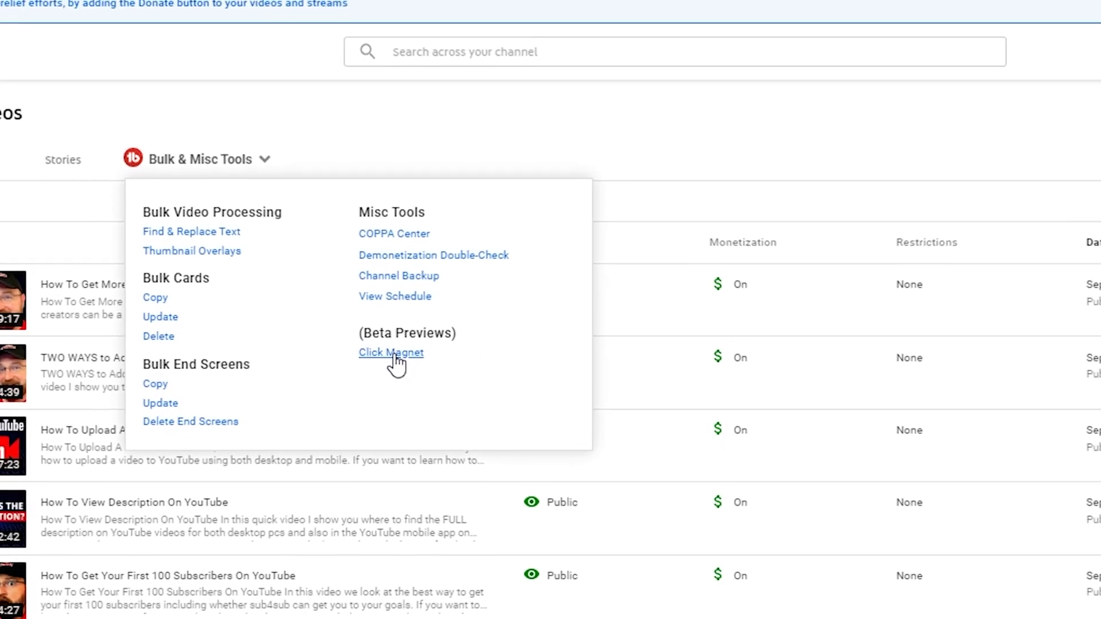
click(393, 354)
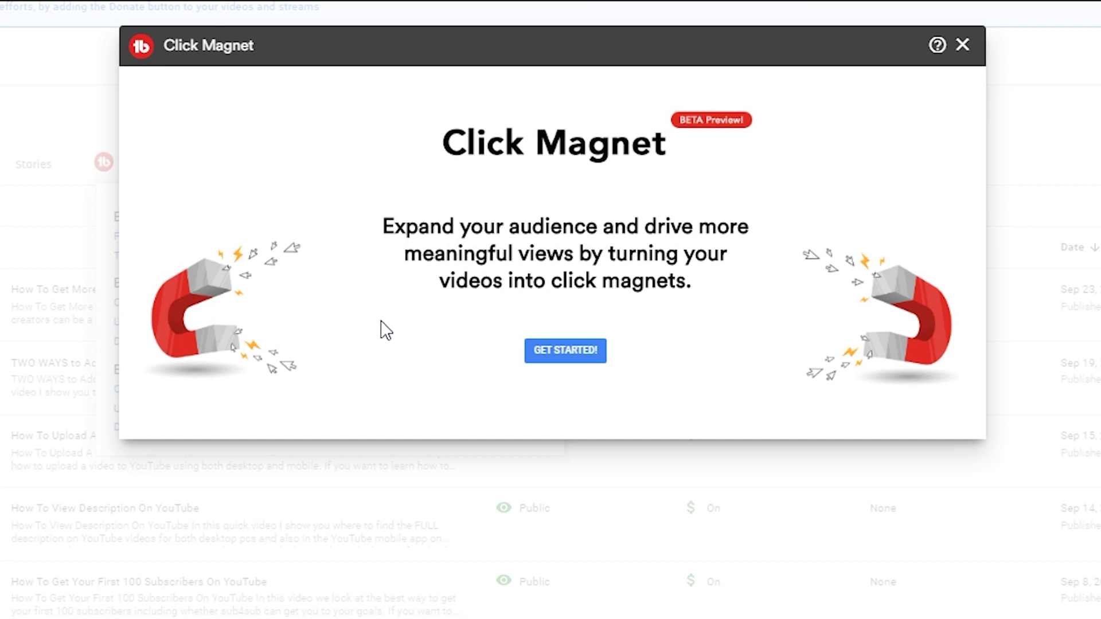
click(554, 359)
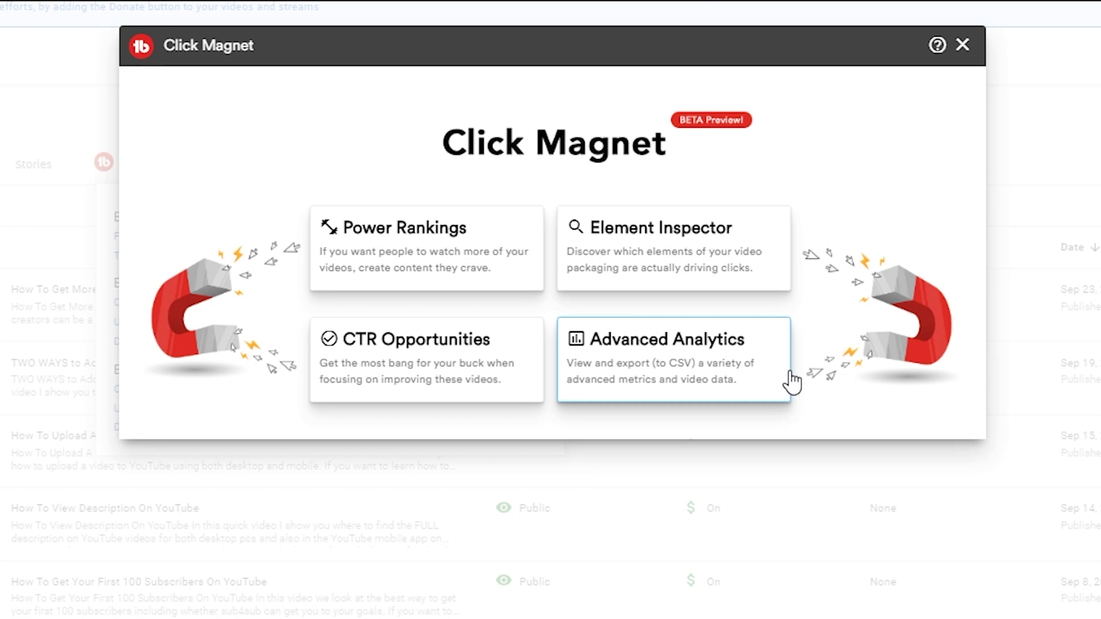
click(354, 229)
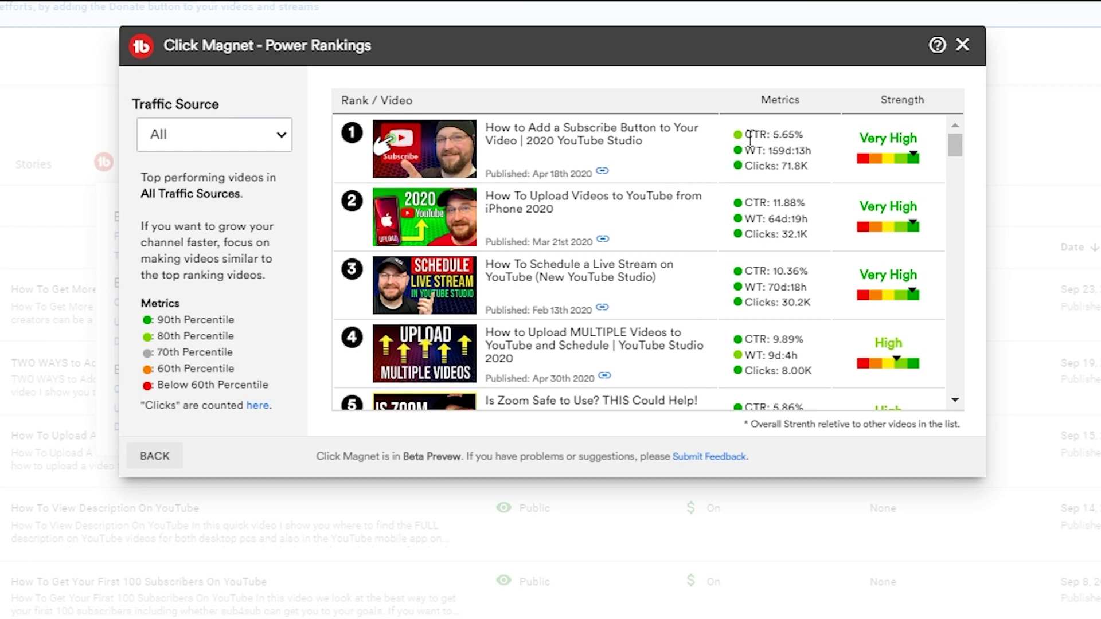
drag(746, 136, 788, 137)
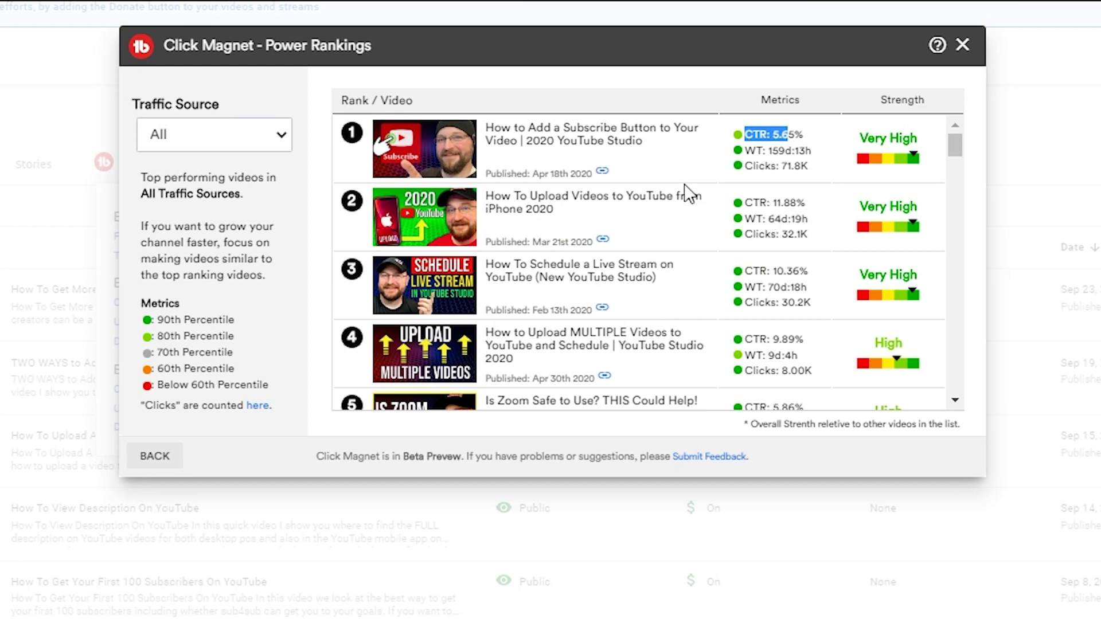
scroll(685, 192, down, 20)
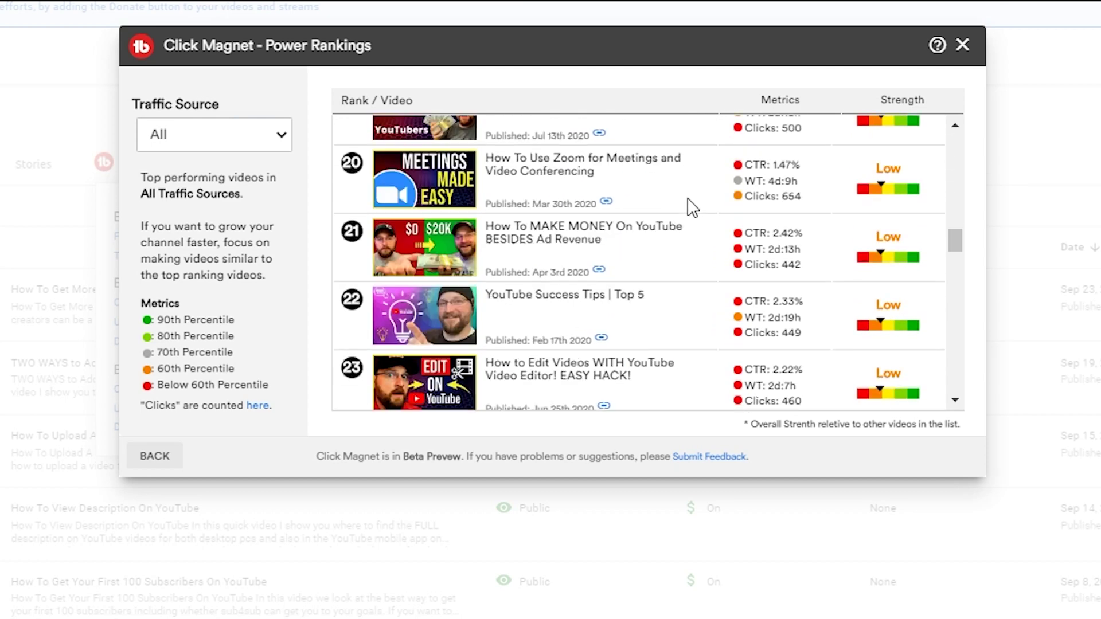
scroll(668, 194, down, 3)
scroll(669, 195, up, 20)
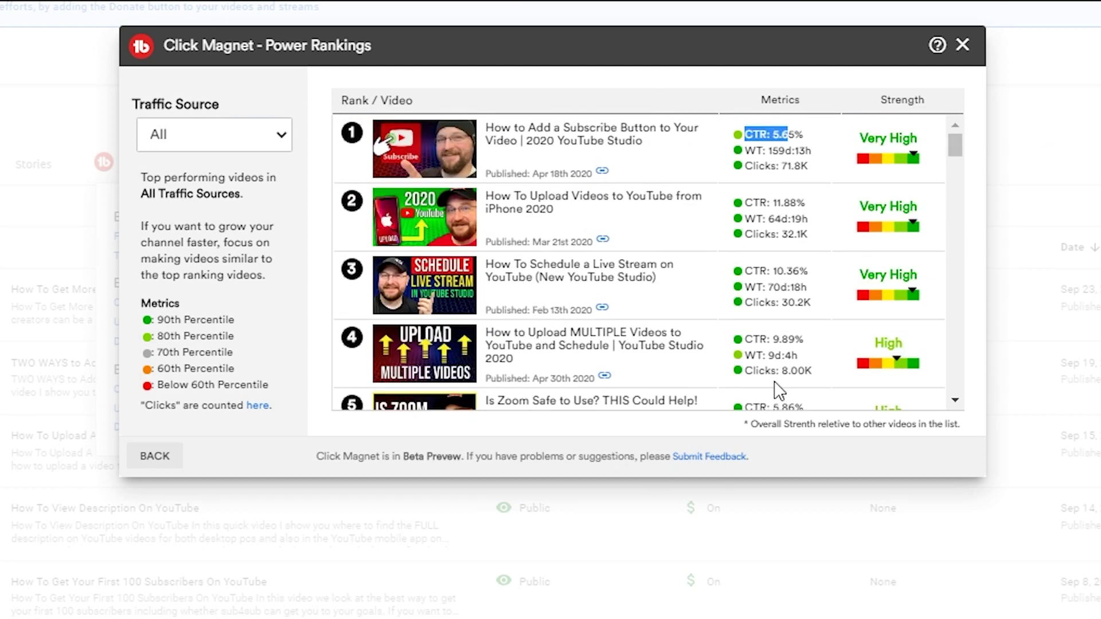
click(138, 464)
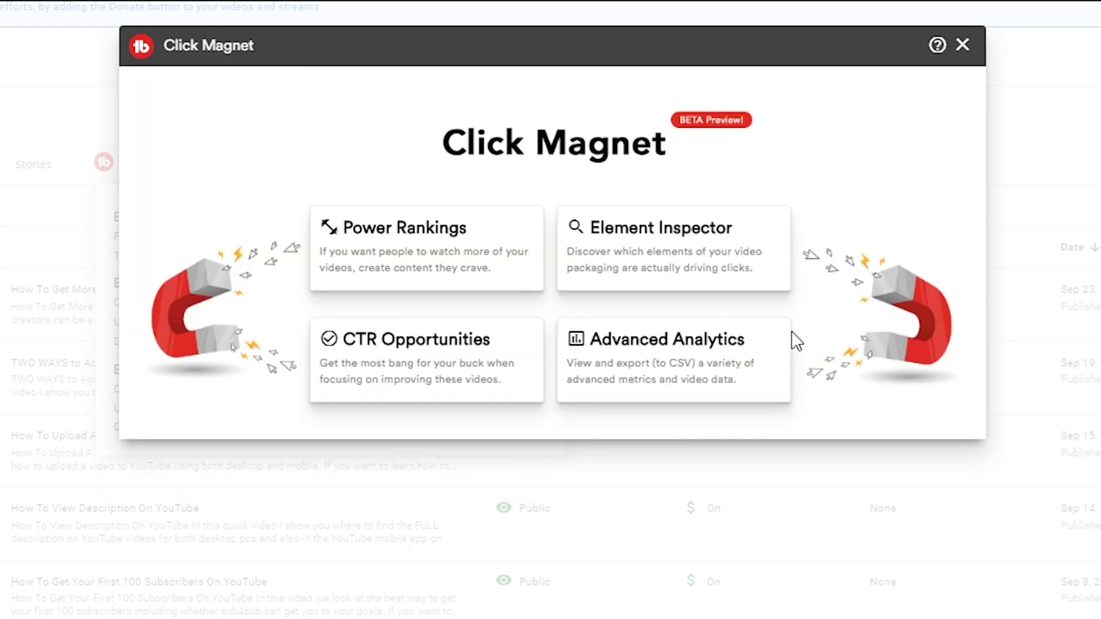
click(587, 256)
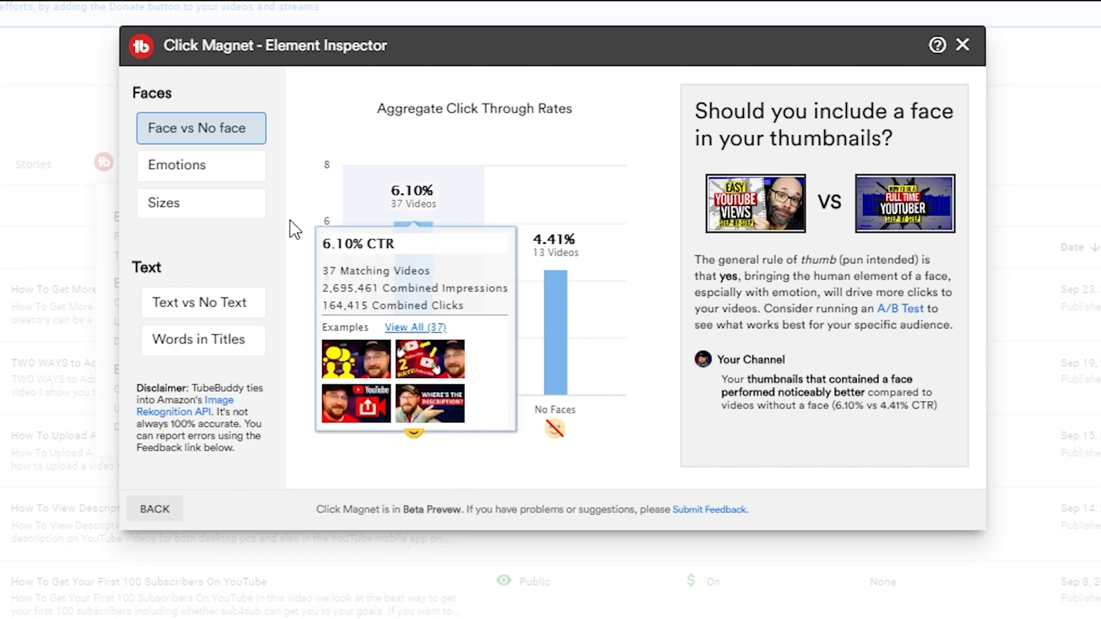
Compare thumbnail click-through rates by emotion, with Happy leading at 6.55%.
click(249, 182)
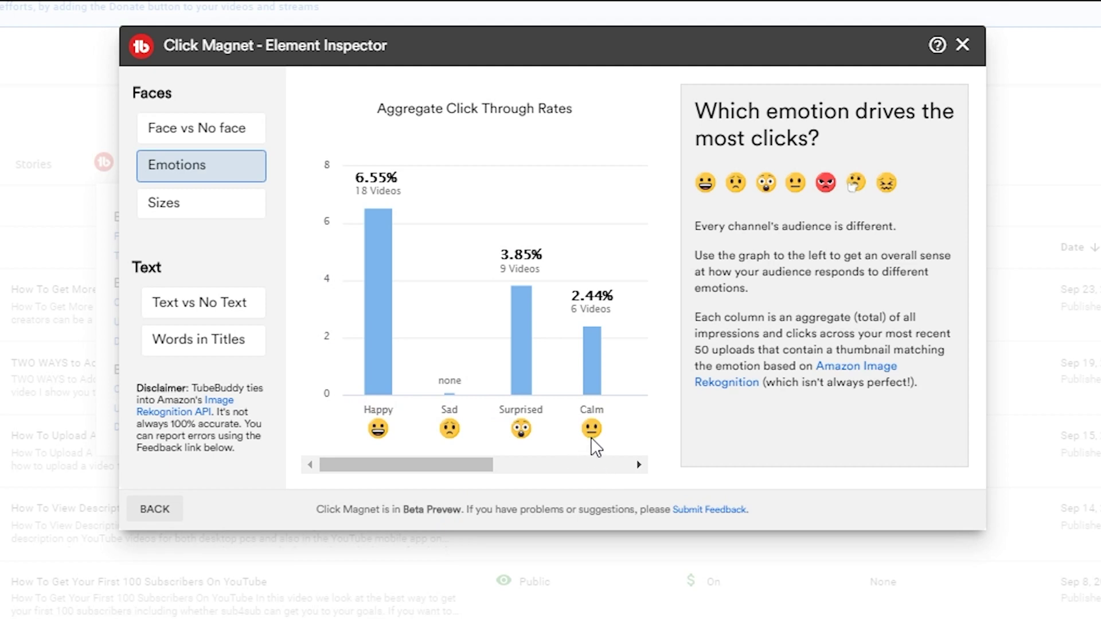
drag(453, 462, 603, 478)
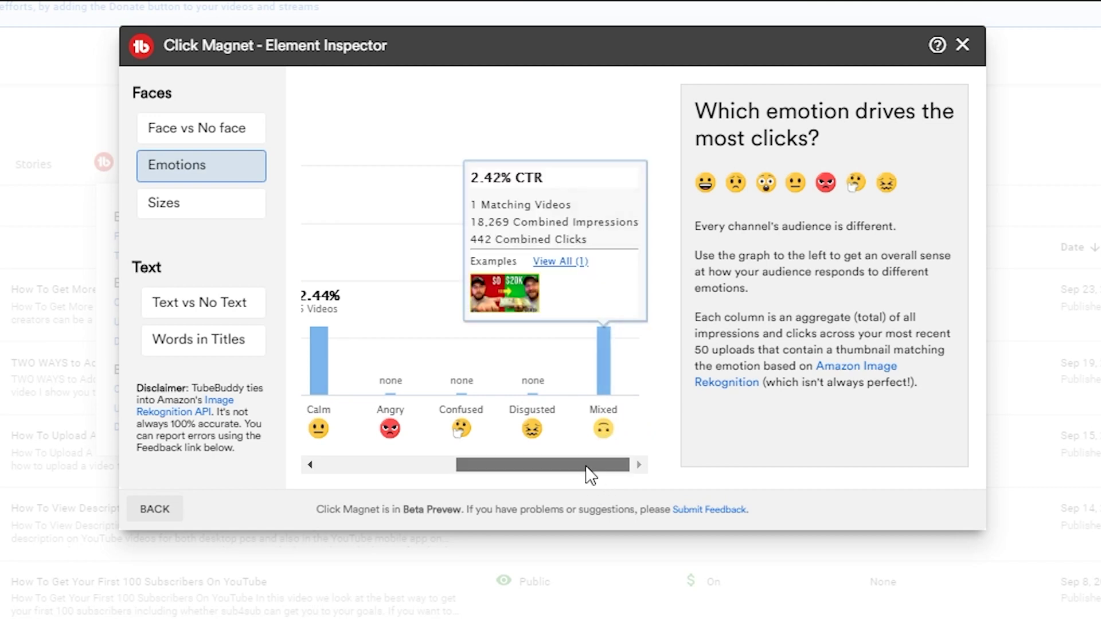
mouse_move(591, 399)
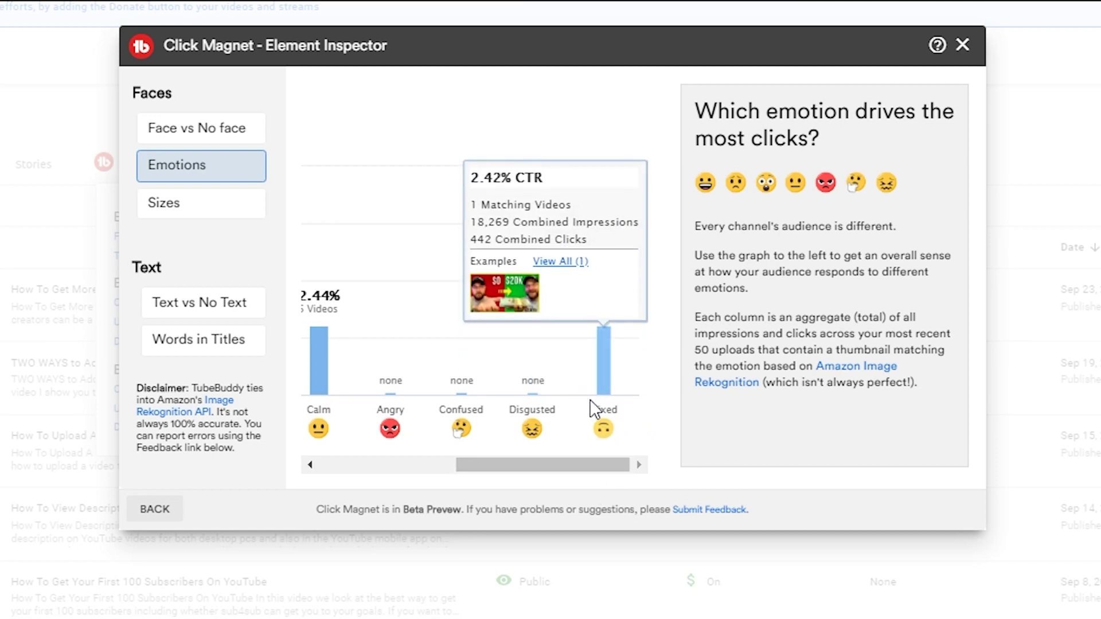
drag(535, 465, 399, 473)
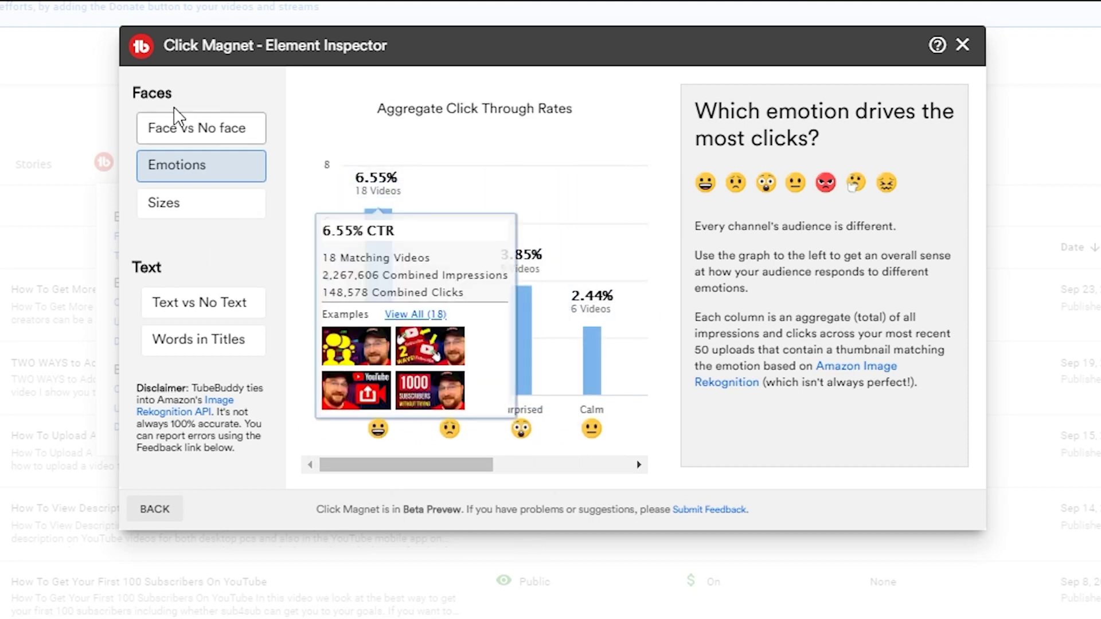
Check the face vs no face comparison, then emotions again and CTR by face size.
click(175, 129)
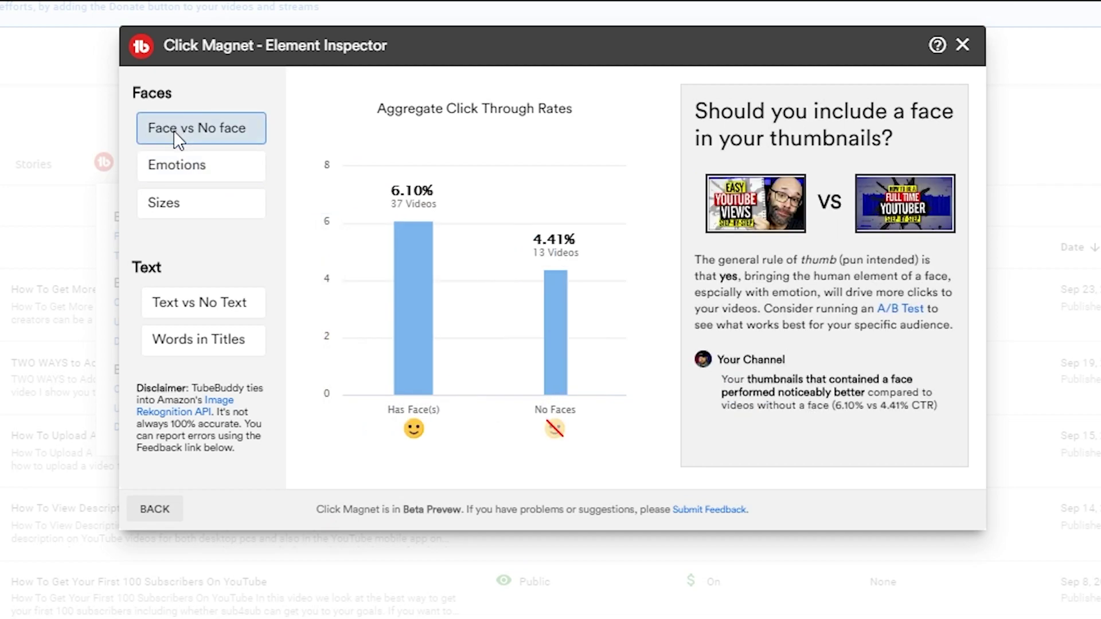
click(224, 177)
mouse_move(370, 367)
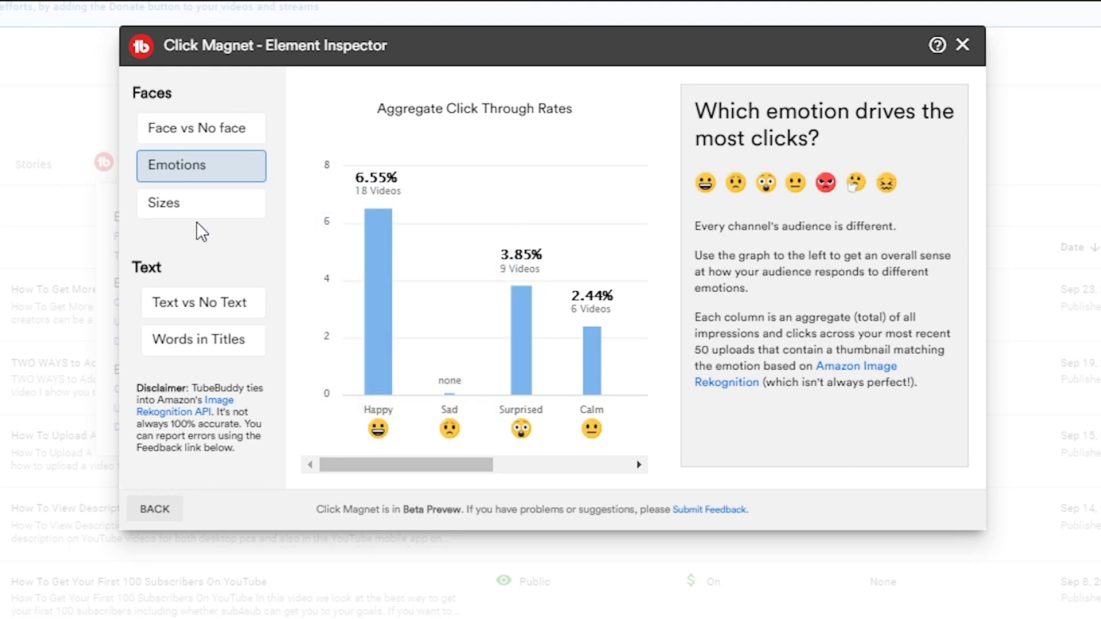
click(193, 202)
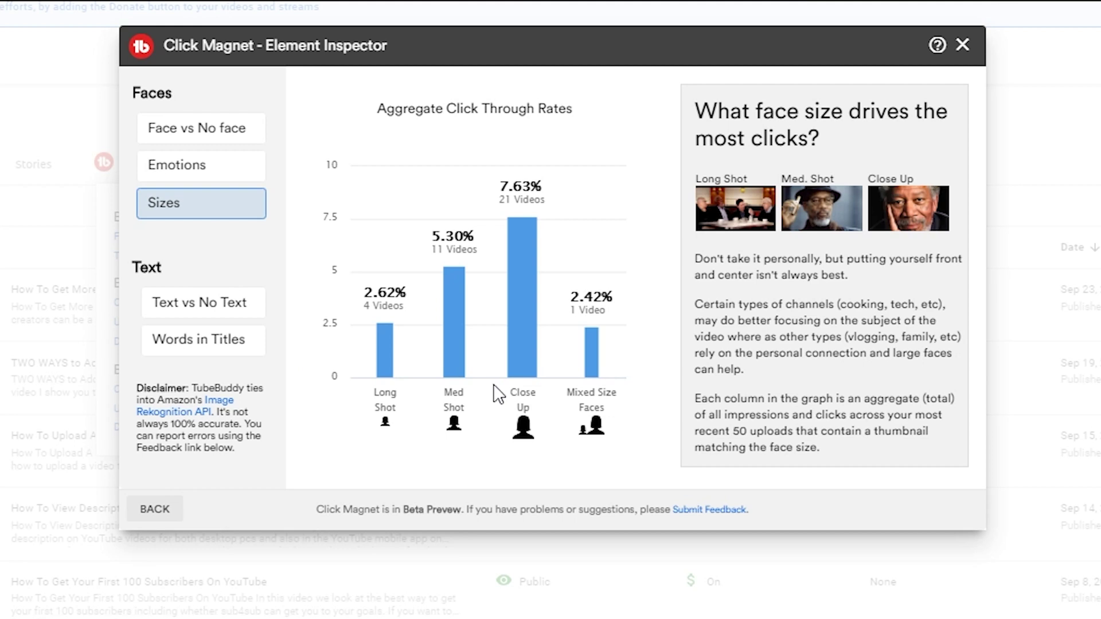
Review the face-size CTR bars, then compare thumbnails with text (5.95%) versus without (2.26%).
mouse_move(370, 422)
mouse_move(393, 353)
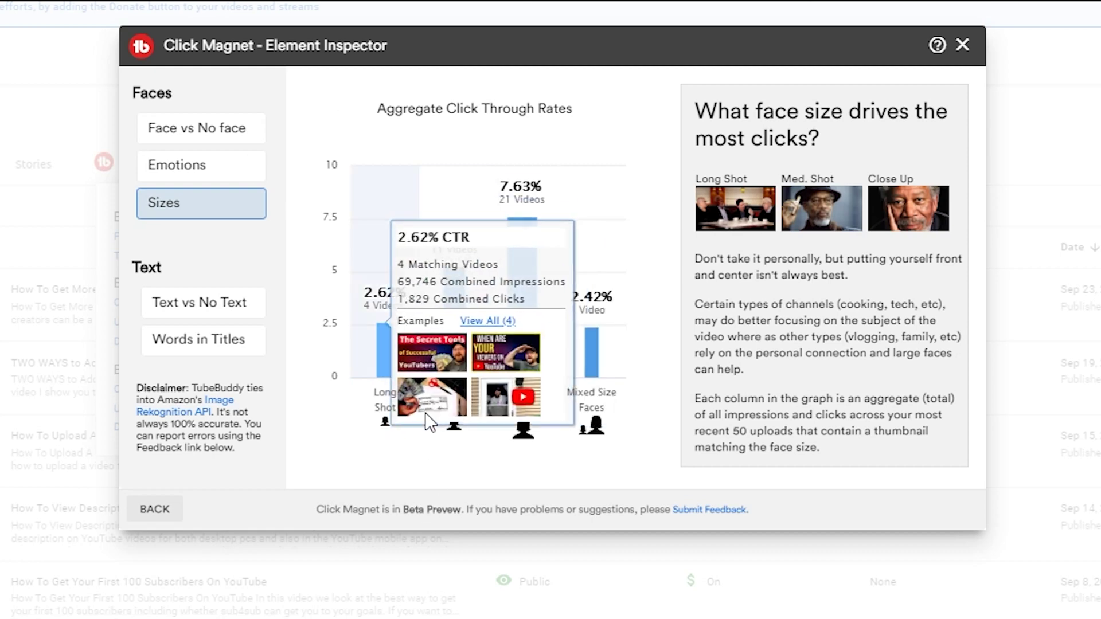
mouse_move(443, 351)
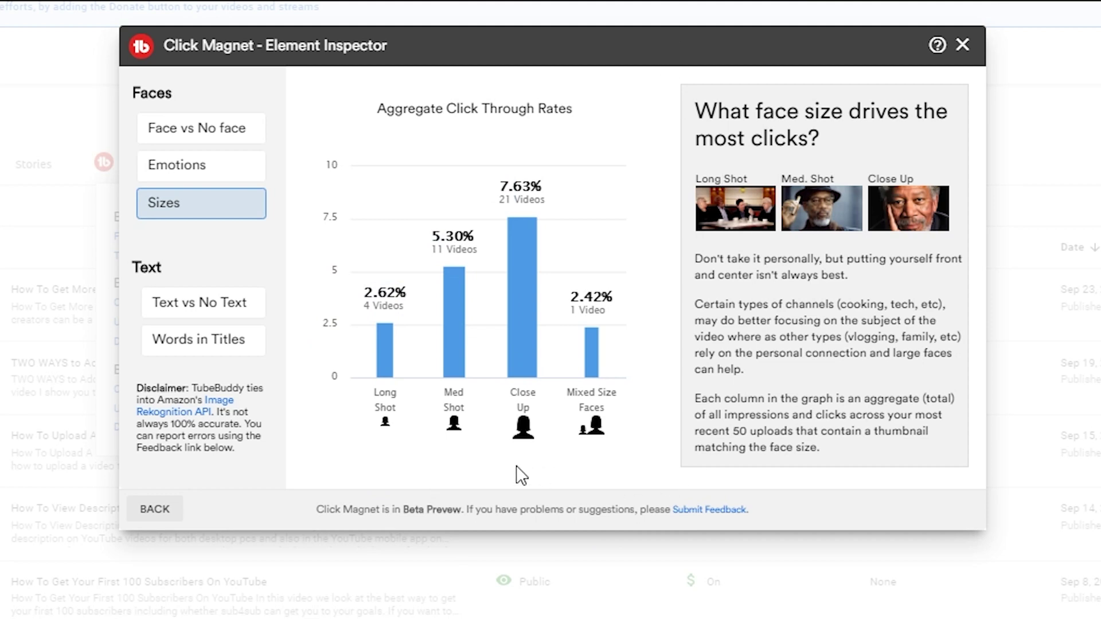
mouse_move(533, 436)
click(177, 320)
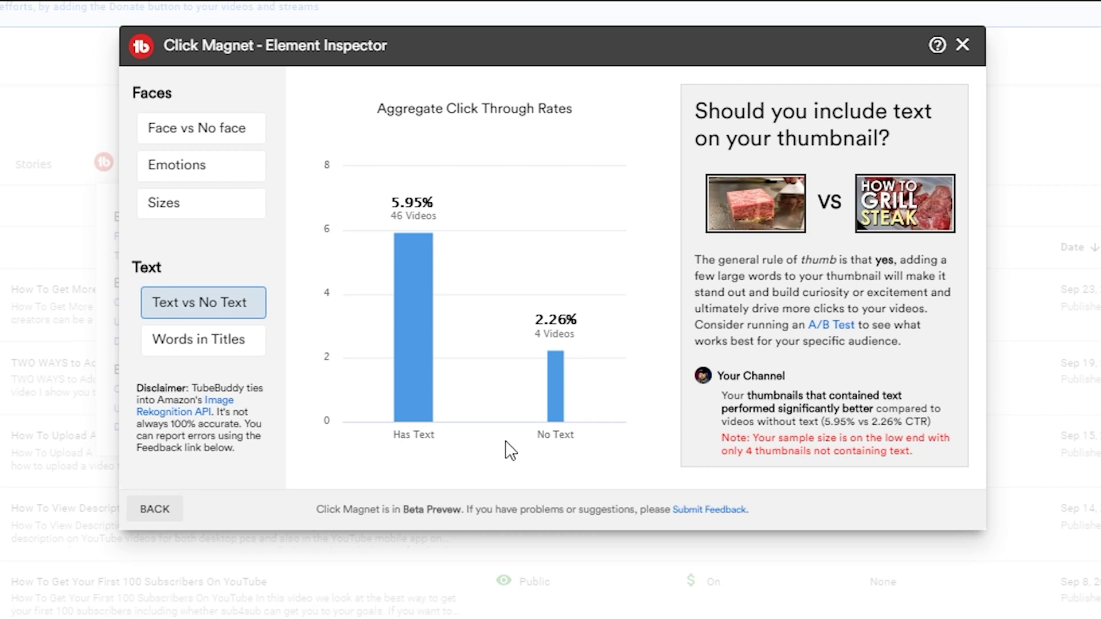
Review which title words drive clicks, including details for videos with 'iphone' in titles.
click(198, 335)
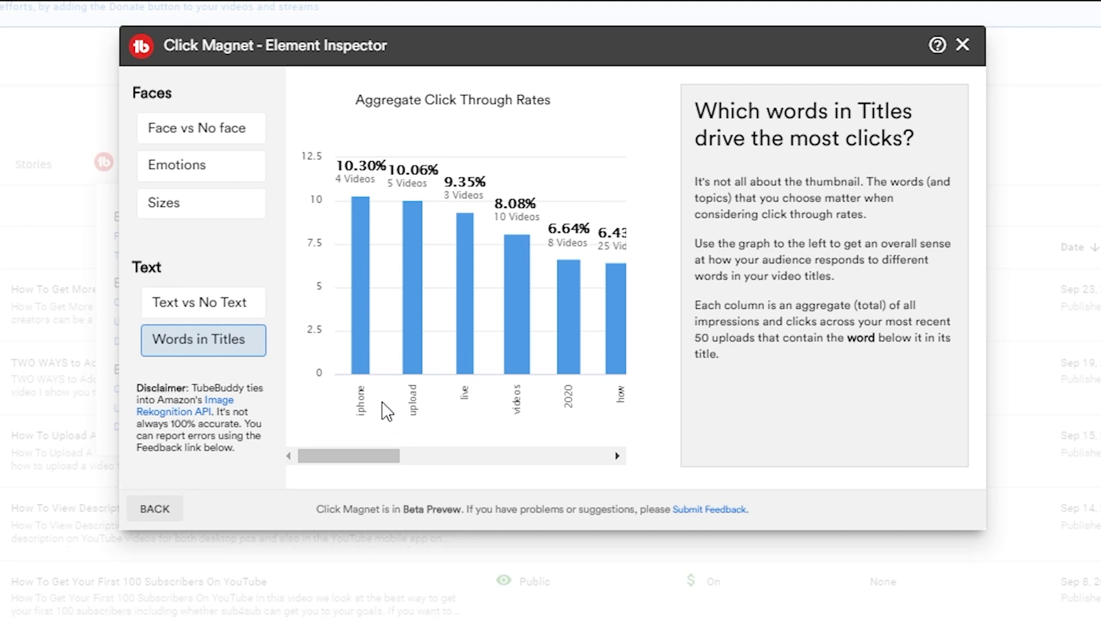
click(355, 361)
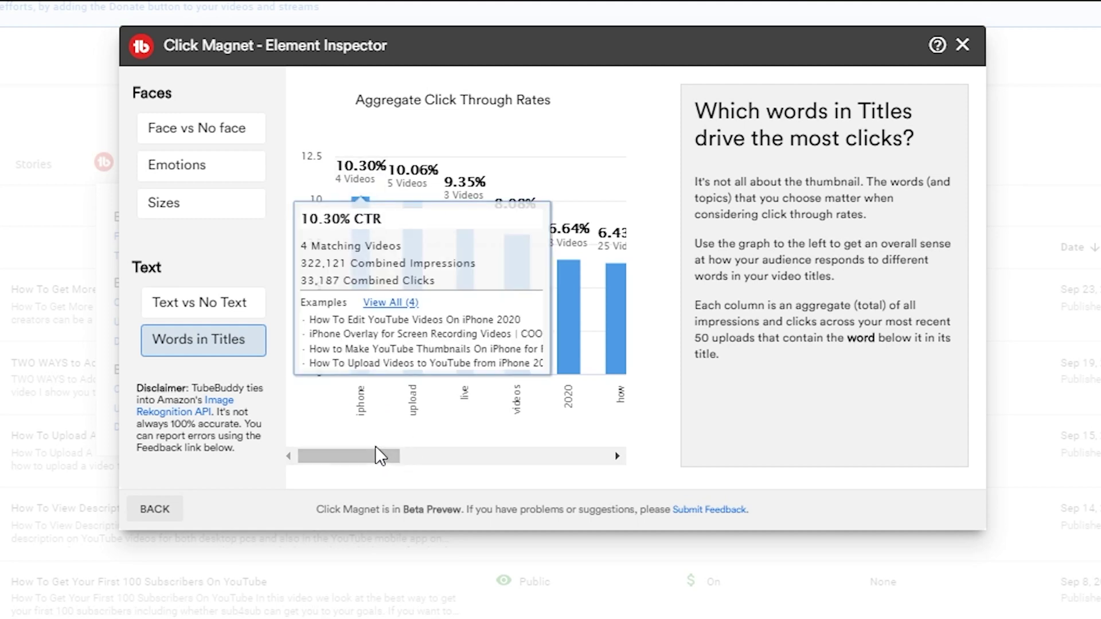
click(235, 129)
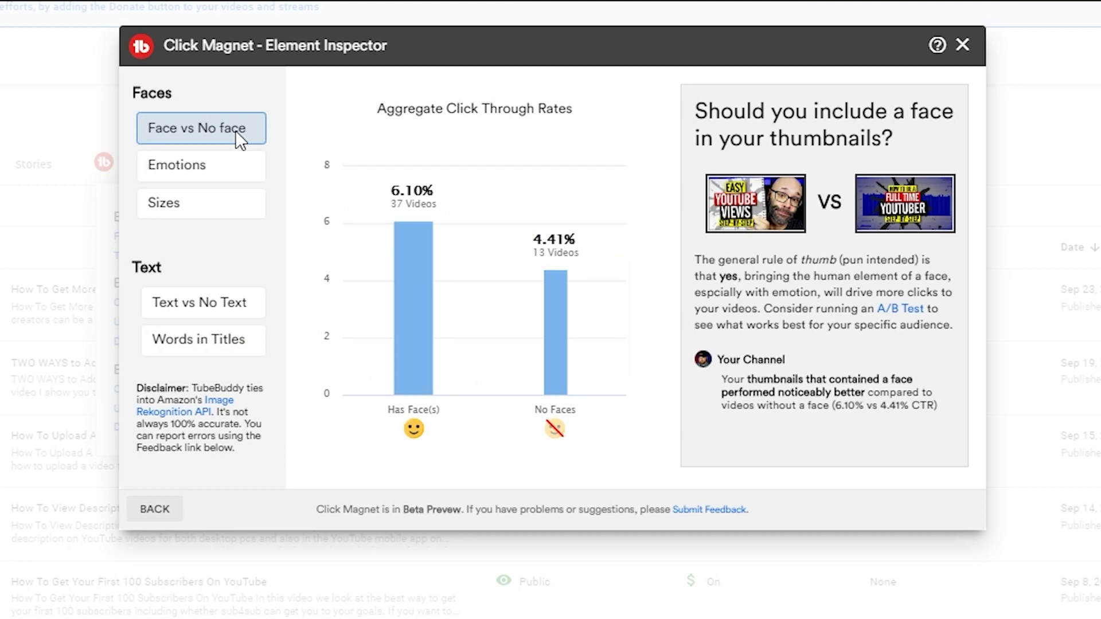
Re-check CTR by facial emotion and face size, then return to the Click Magnet home.
click(225, 165)
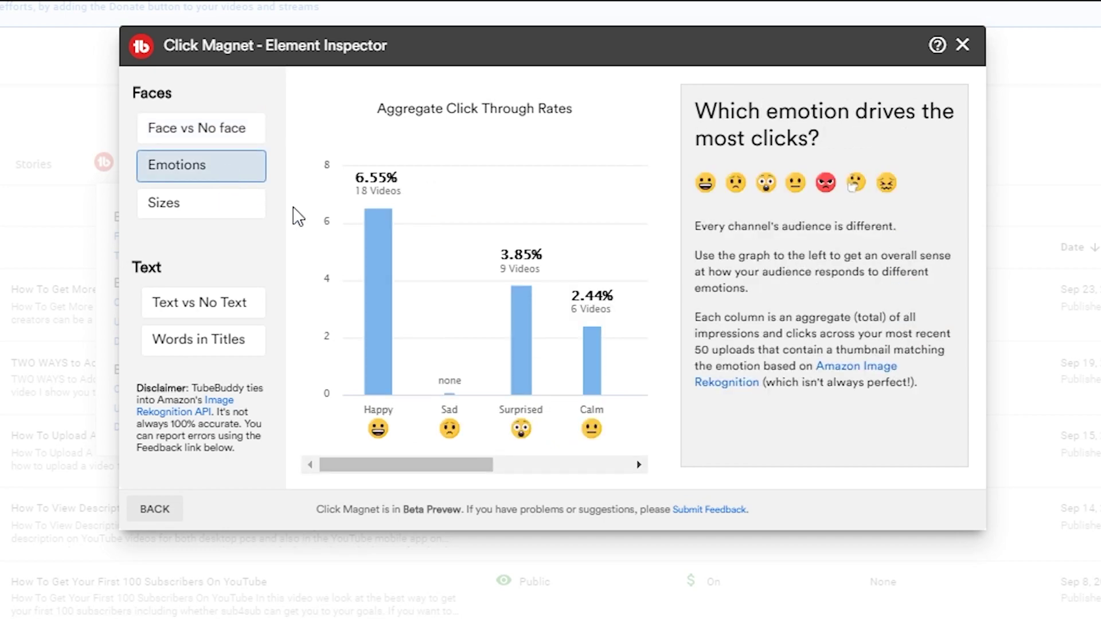
click(192, 198)
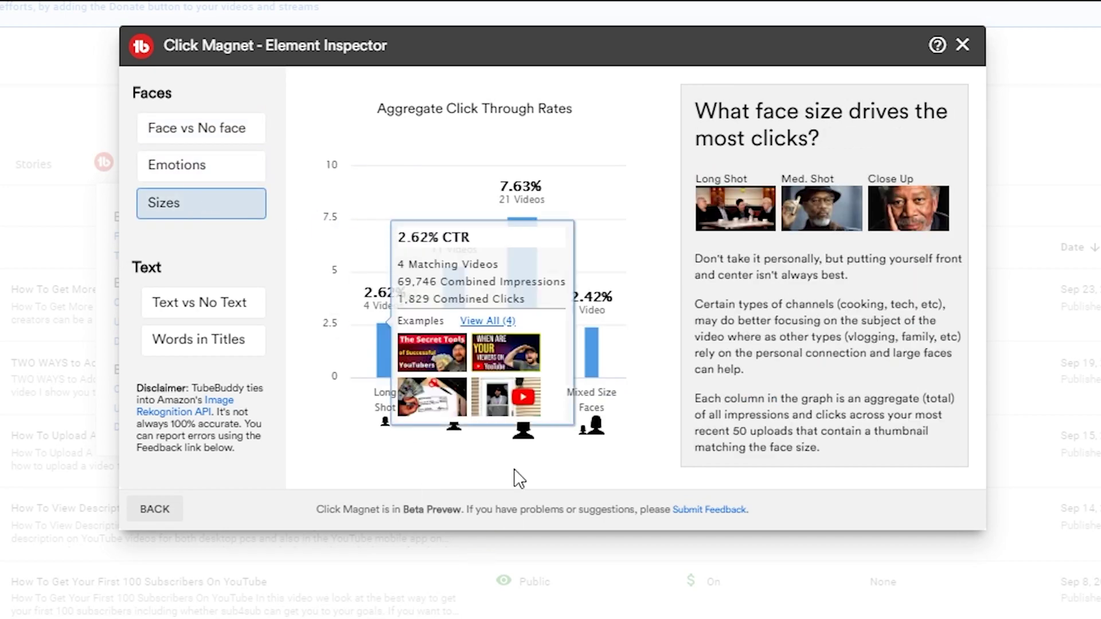
mouse_move(516, 229)
click(155, 509)
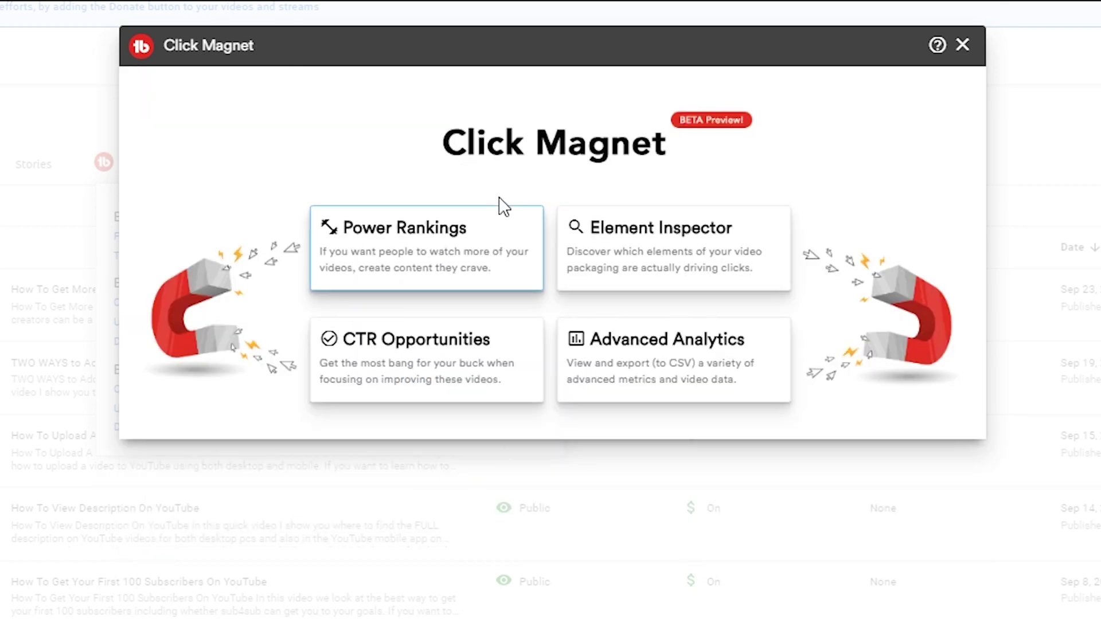
Open Power Rankings to see how the videos rank.
click(463, 267)
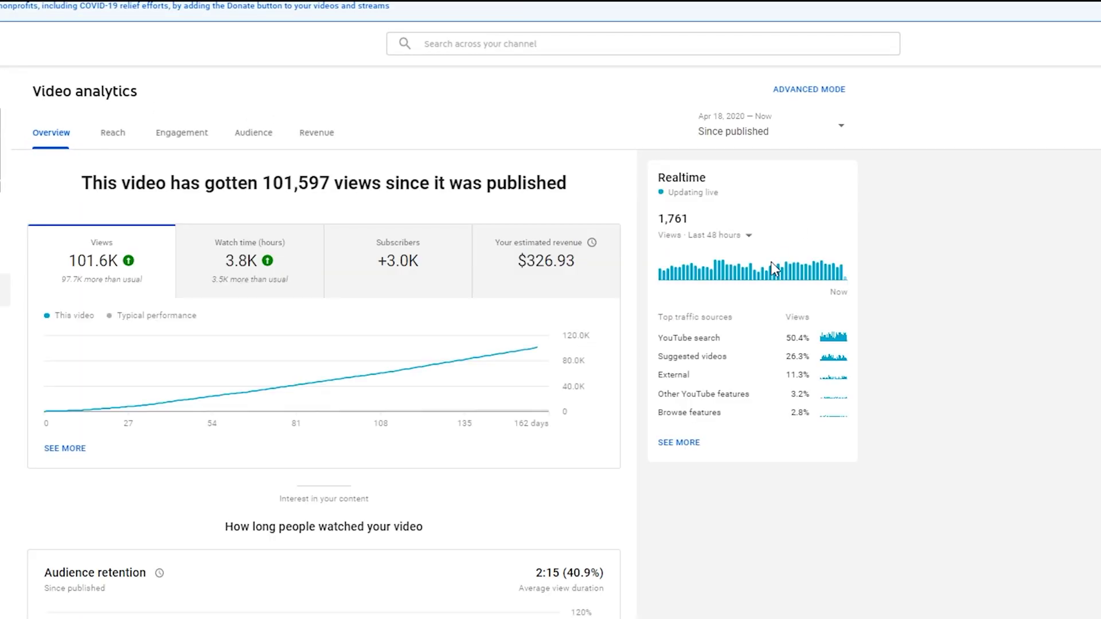
Show the video's lifetime Reach data with the impressions click-through rate chart at 5.7%.
scroll(786, 241, down, 3)
scroll(688, 247, up, 4)
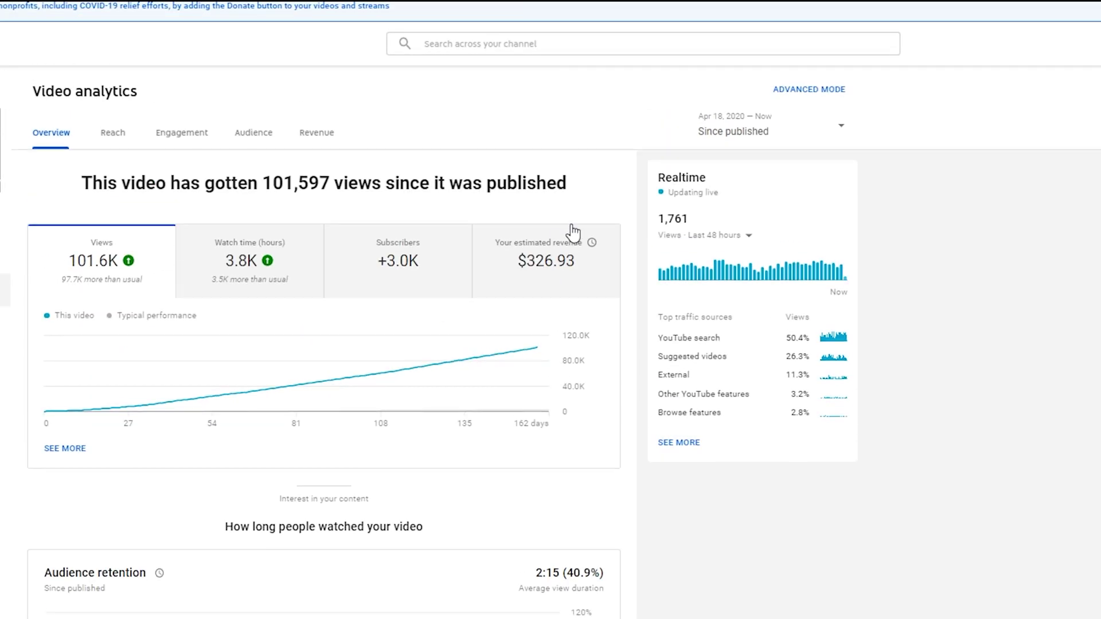
click(809, 133)
click(751, 240)
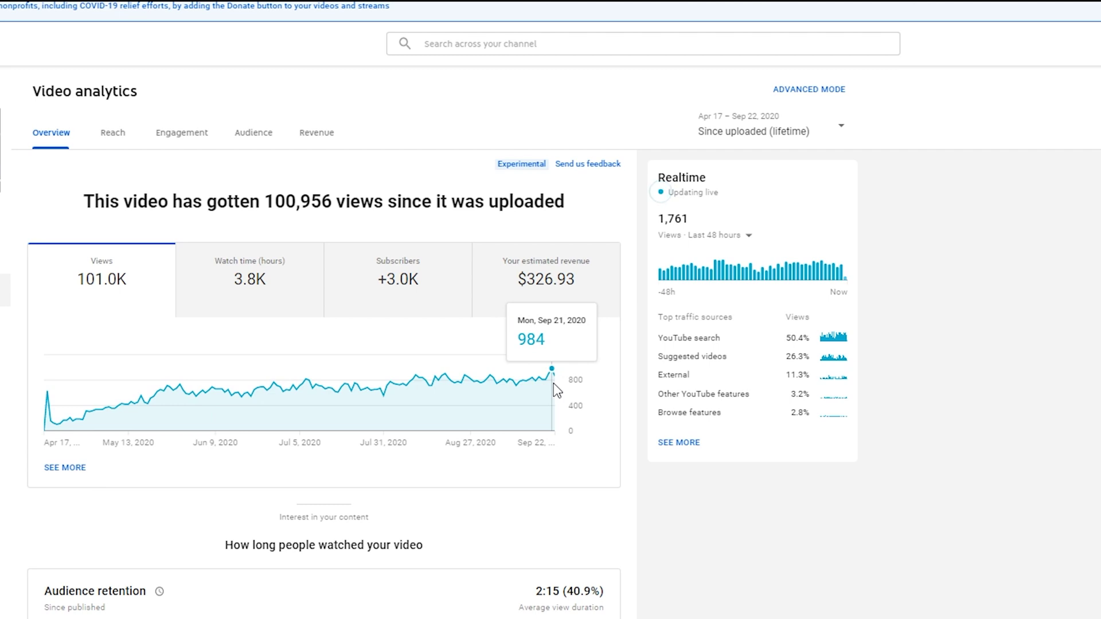
click(115, 142)
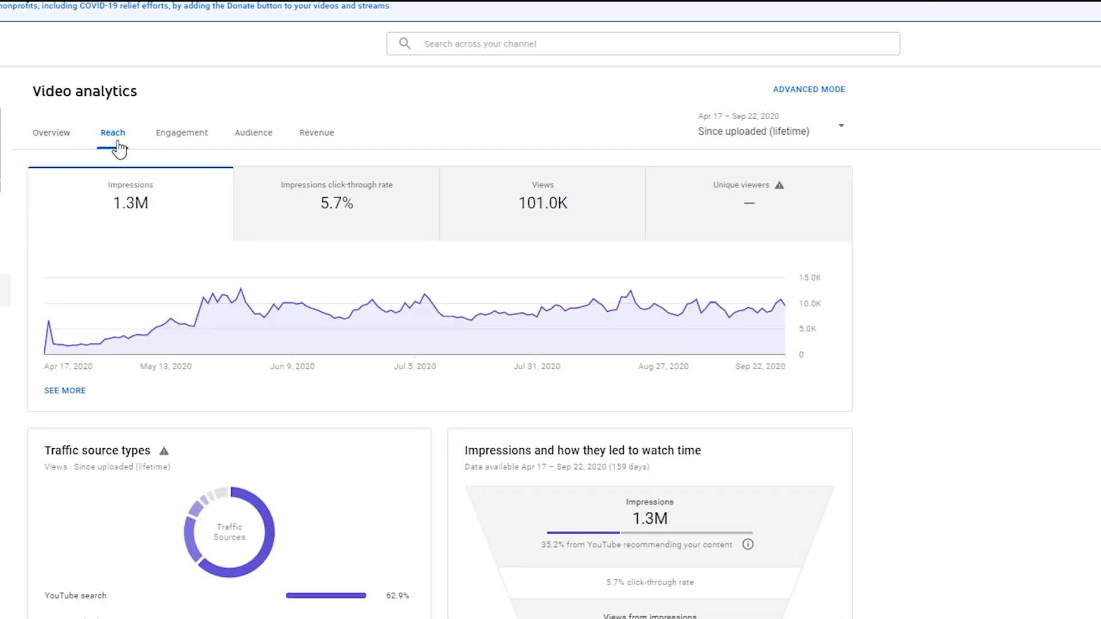
click(338, 204)
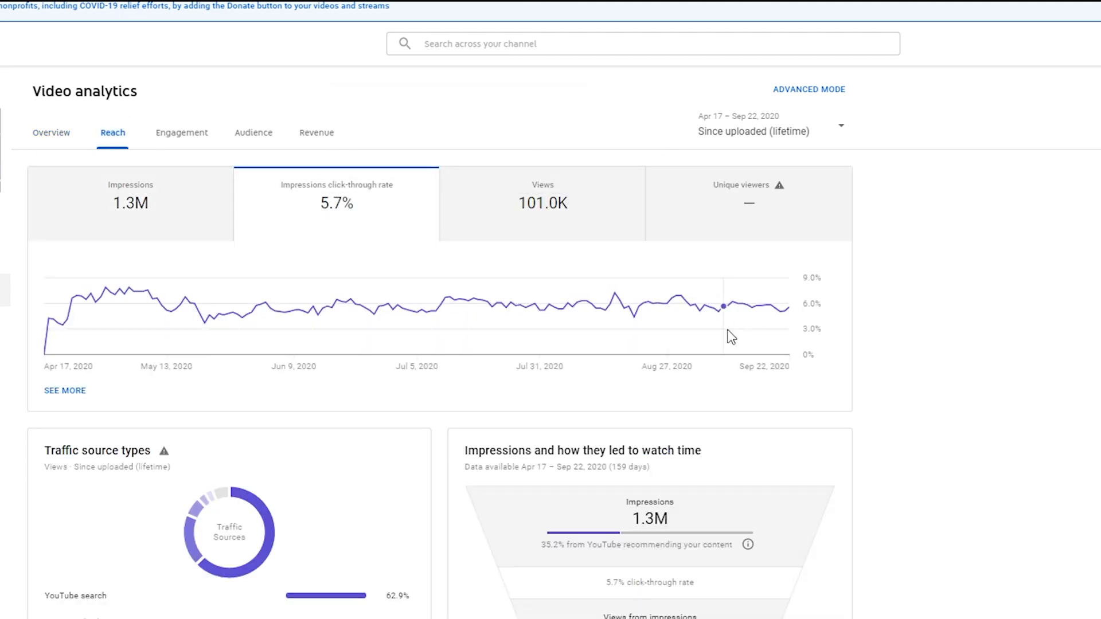
mouse_move(780, 333)
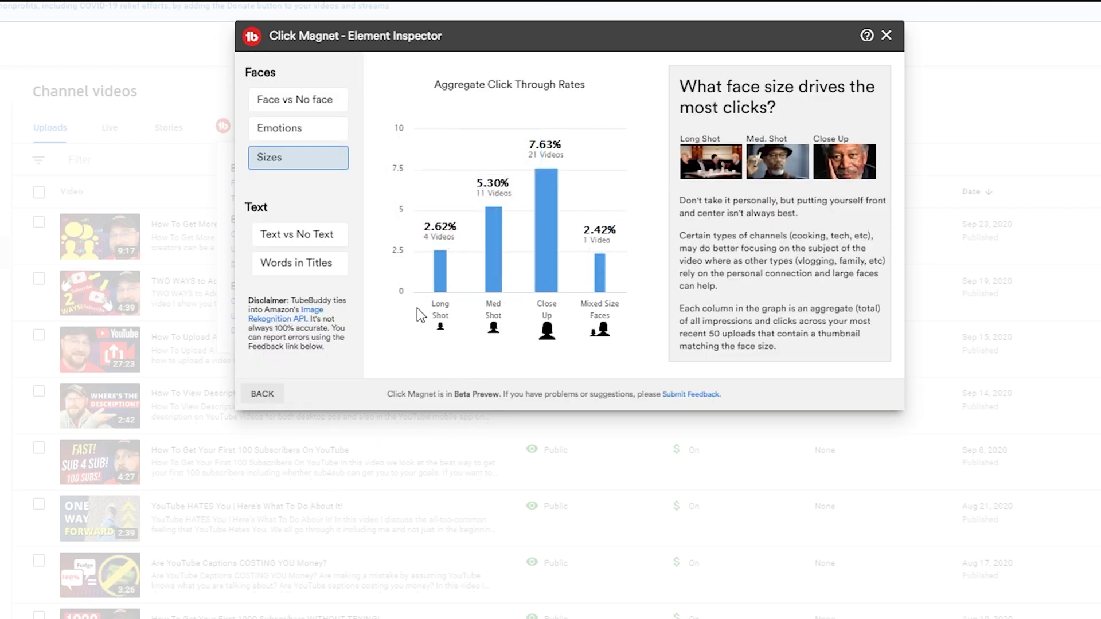
Cycle through face, emotion and face-size CTR breakdowns, then open Creator Fundamentals' A/B tests.
click(278, 108)
click(285, 129)
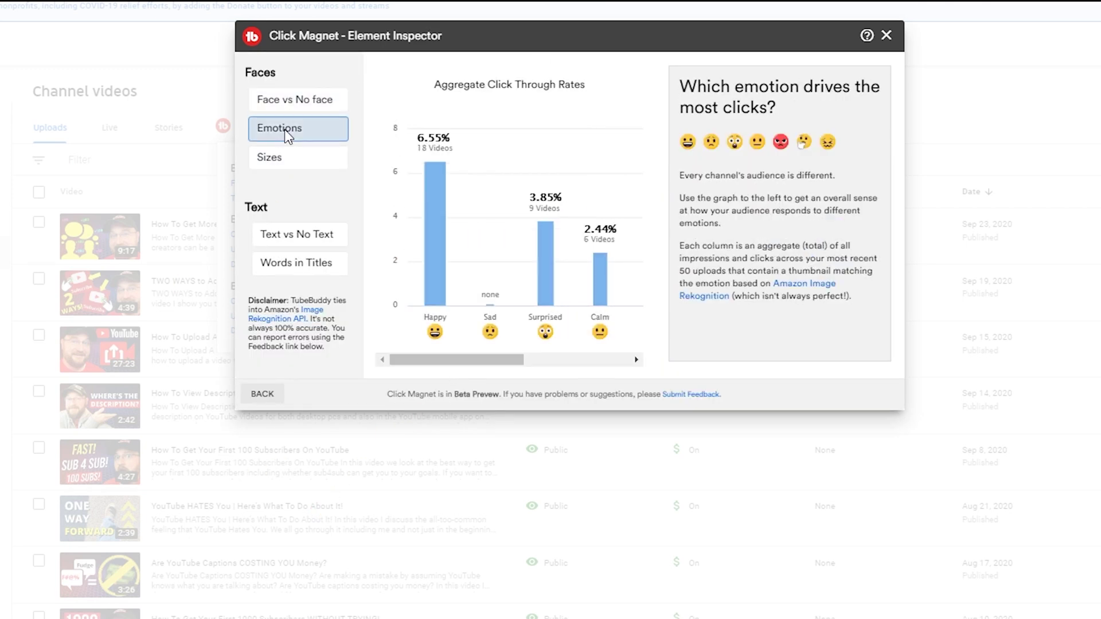
click(292, 165)
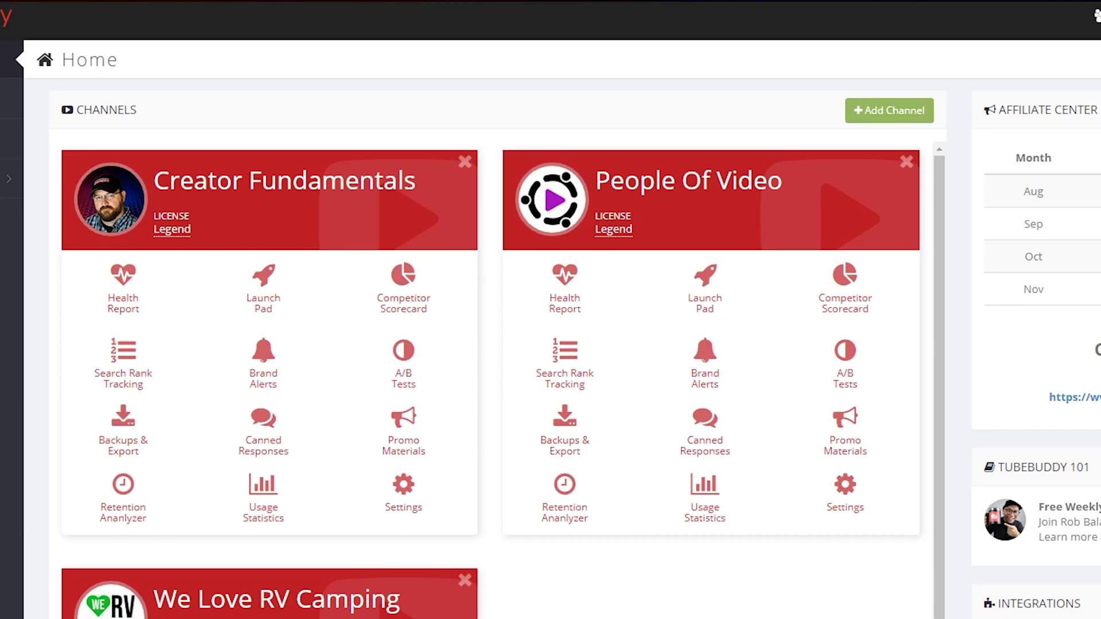
click(403, 359)
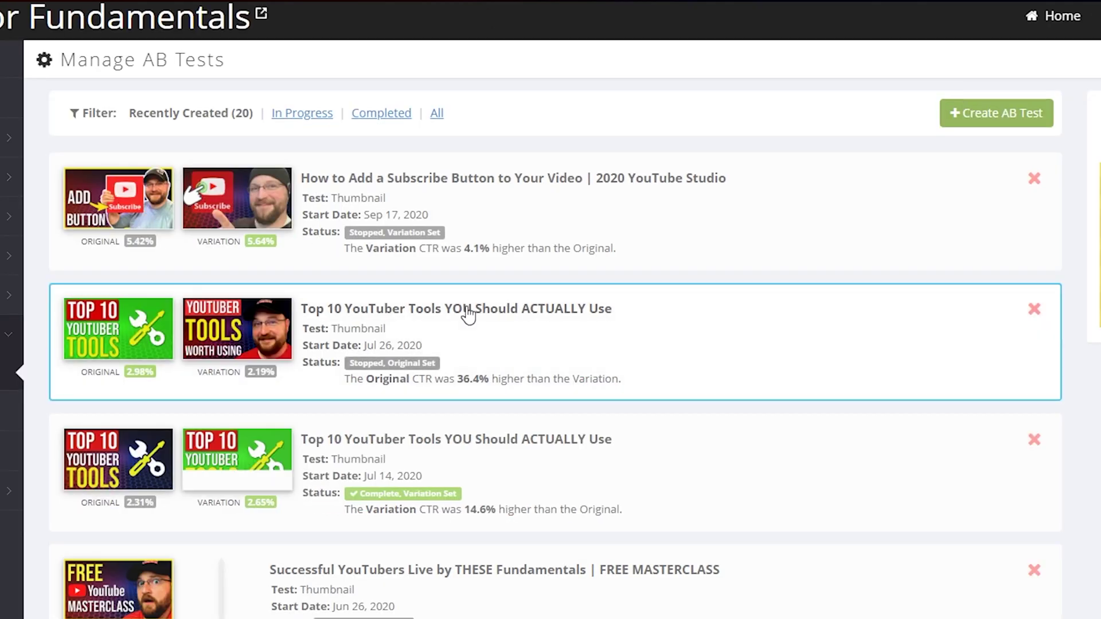
Open the Subscribe Button thumbnail test's results and scroll through original versus variation.
click(499, 184)
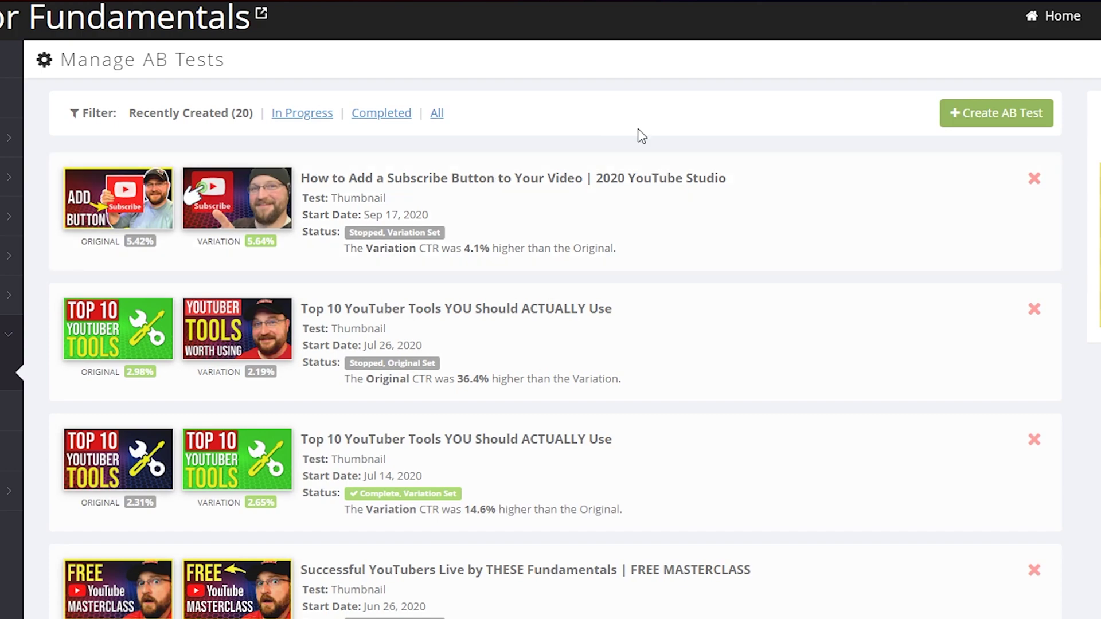
scroll(470, 230, down, 5)
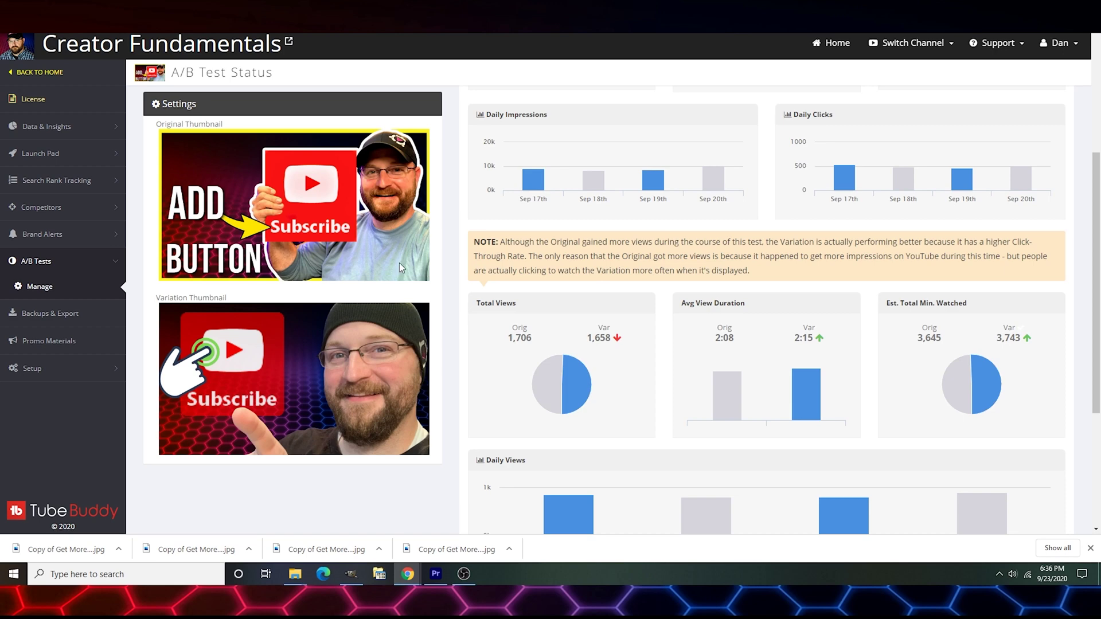
scroll(413, 276, up, 4)
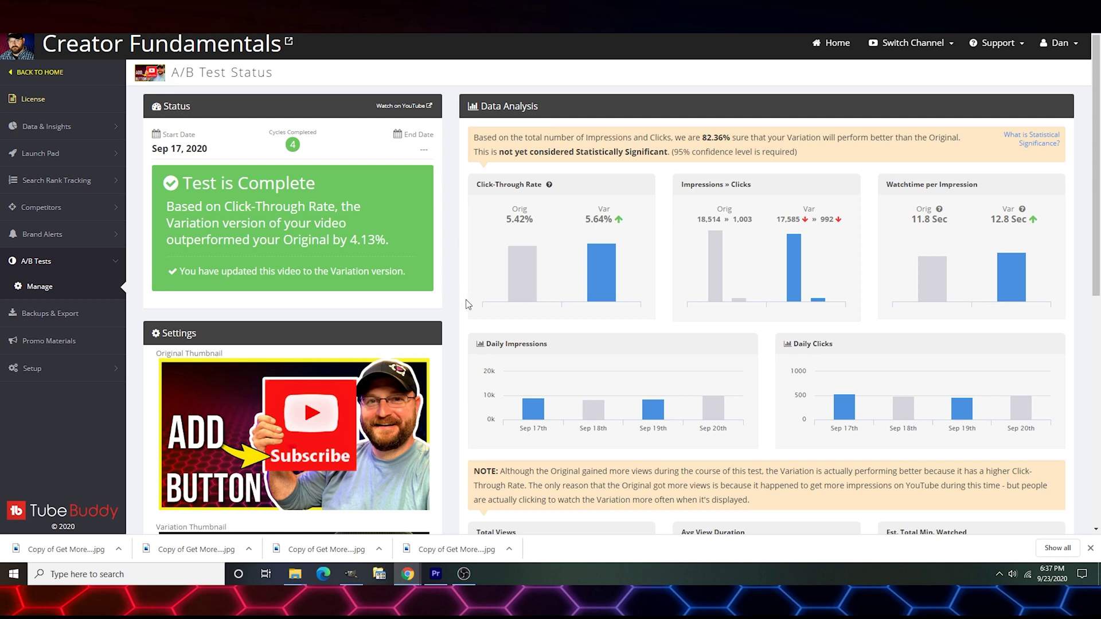
mouse_move(637, 267)
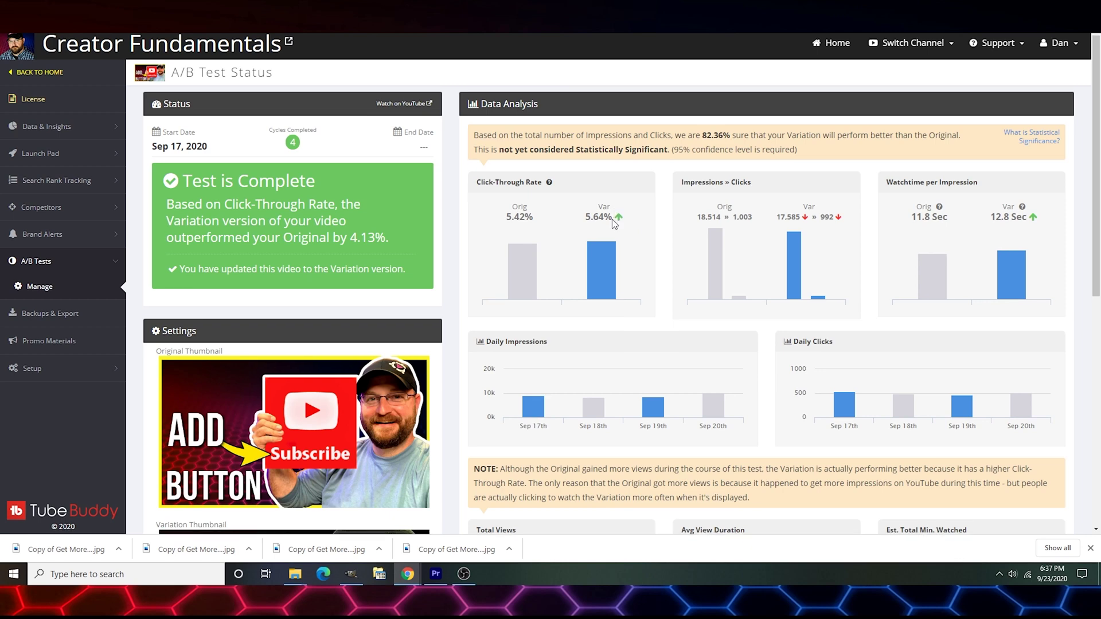
scroll(611, 220, down, 4)
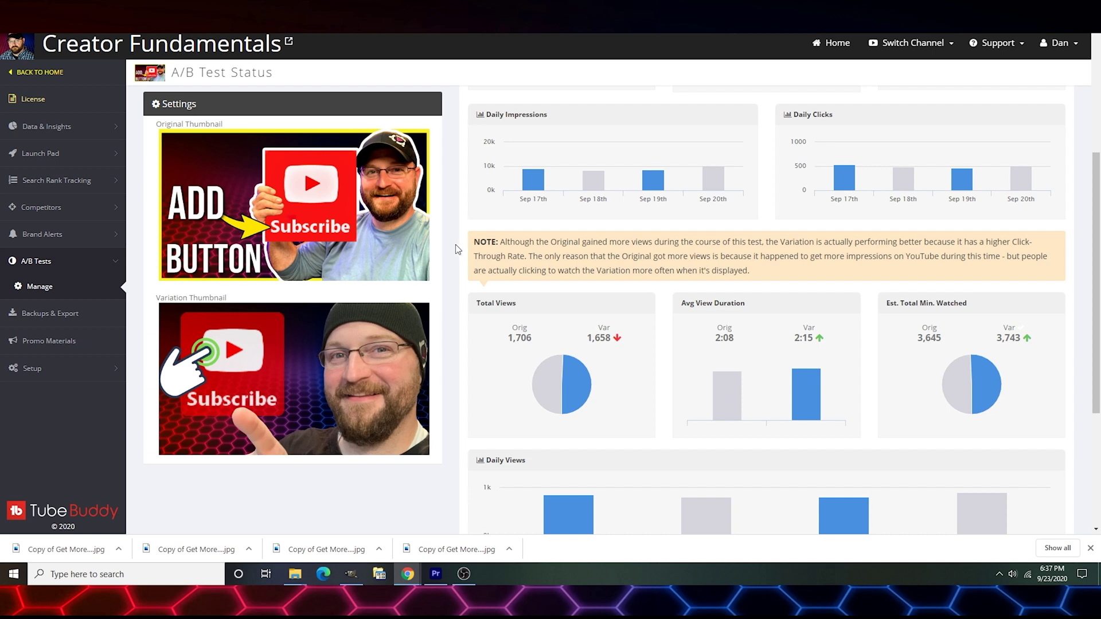
scroll(461, 254, up, 1)
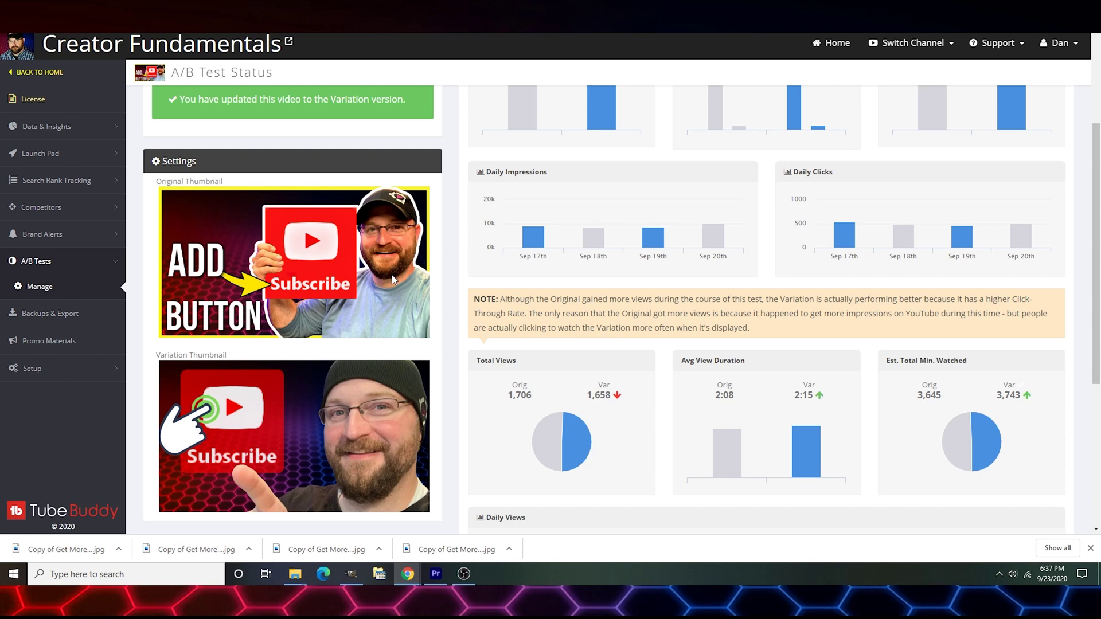
scroll(457, 183, up, 3)
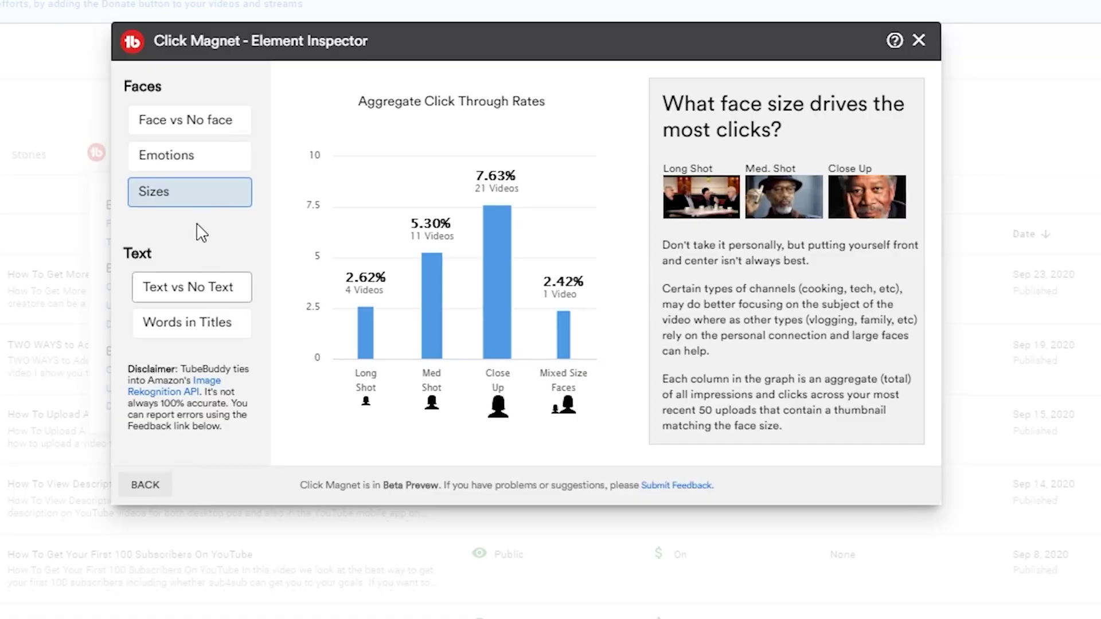
Open Advanced Analytics and sort videos by watch time per impression, average duration, then views.
click(164, 487)
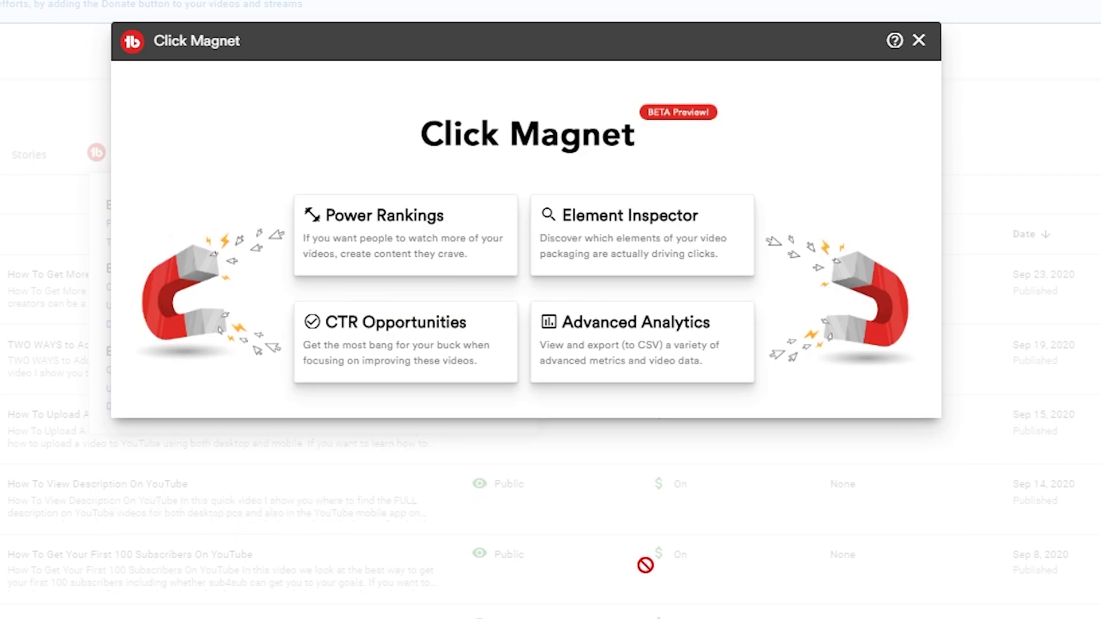
click(630, 358)
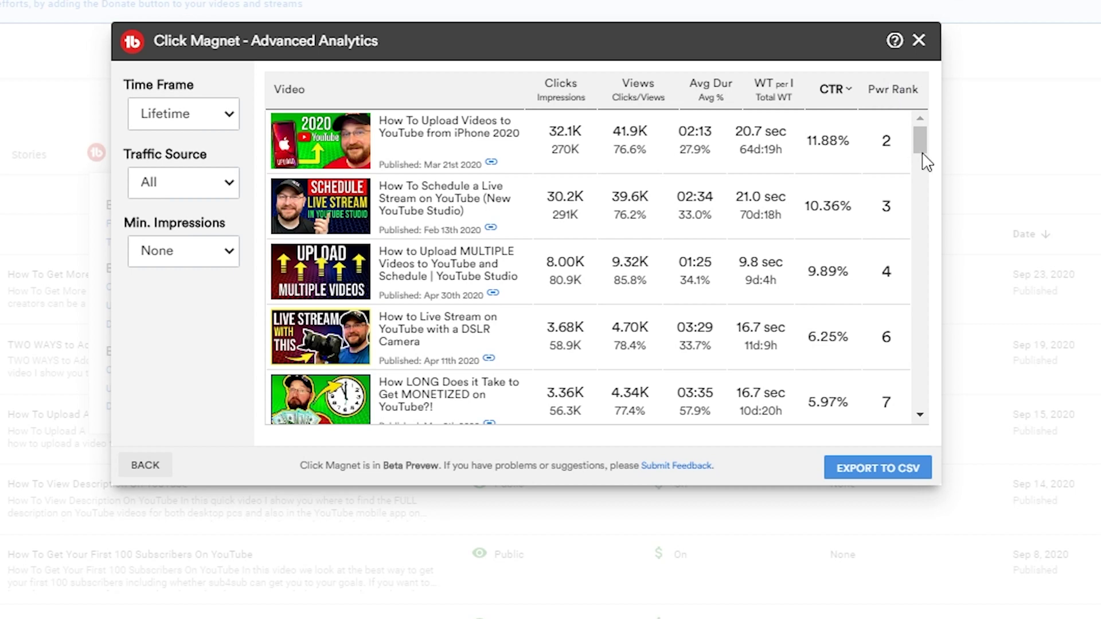
click(772, 98)
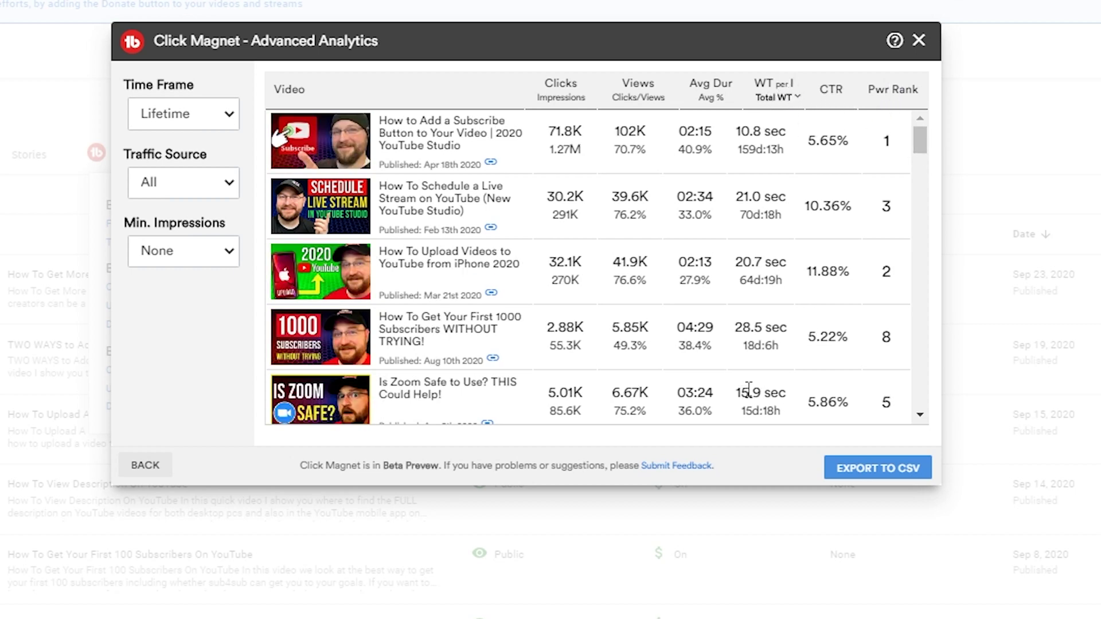
click(714, 94)
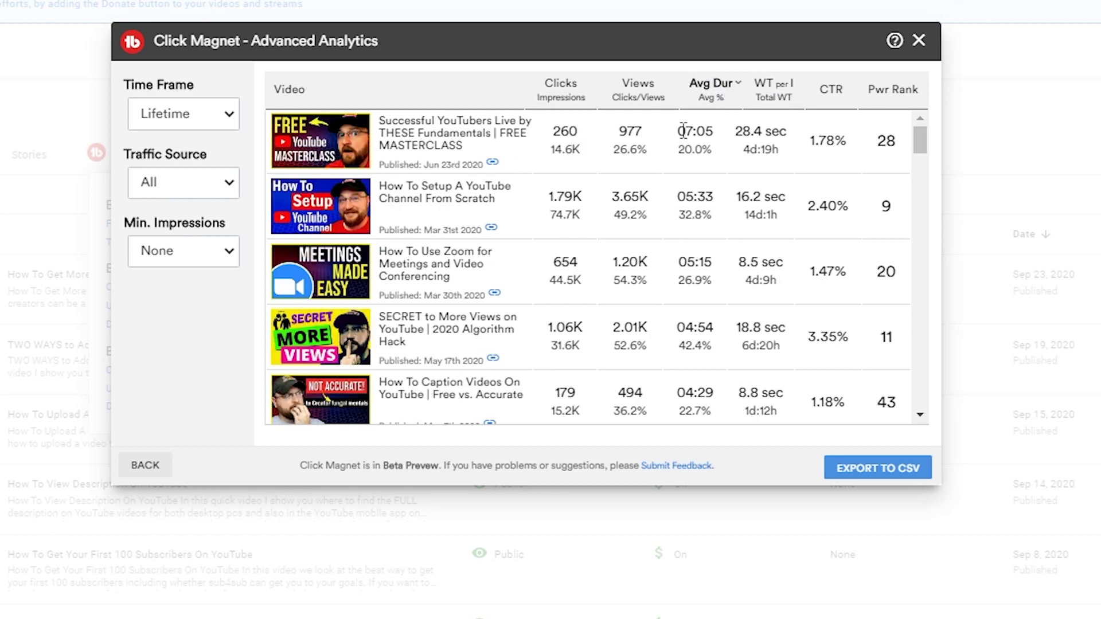
click(636, 95)
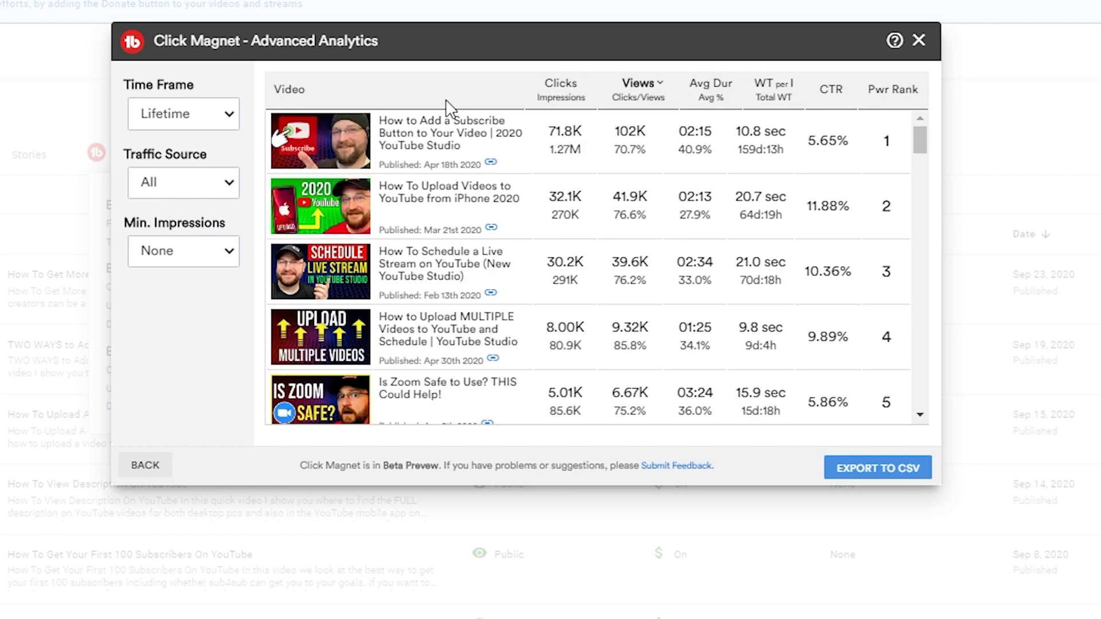
Set the time frame to each video's first 7 days of data.
click(207, 111)
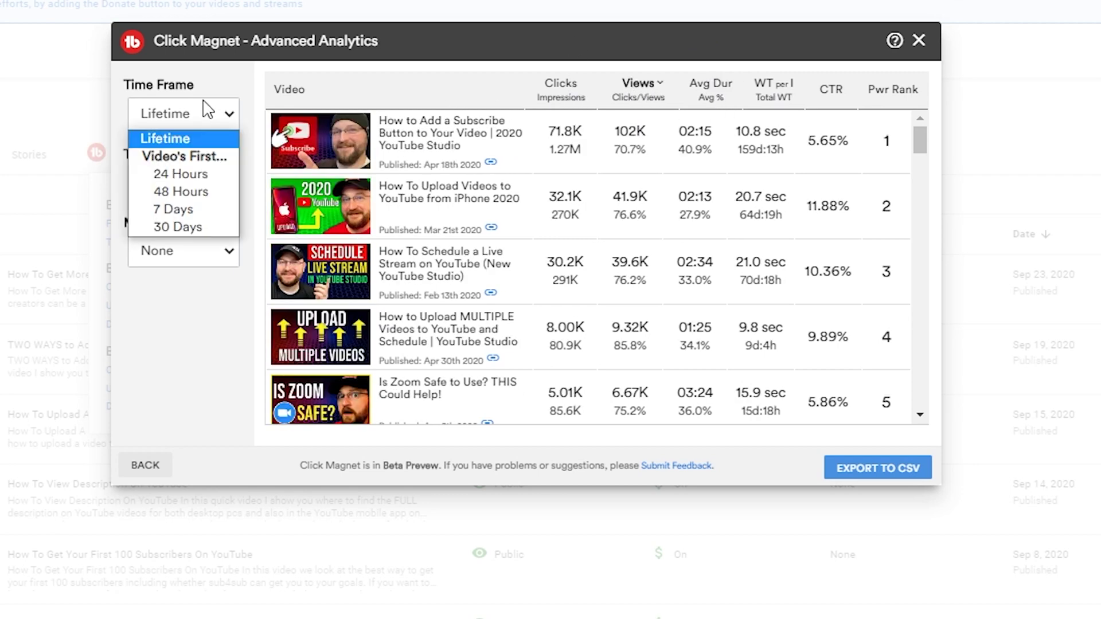
click(200, 209)
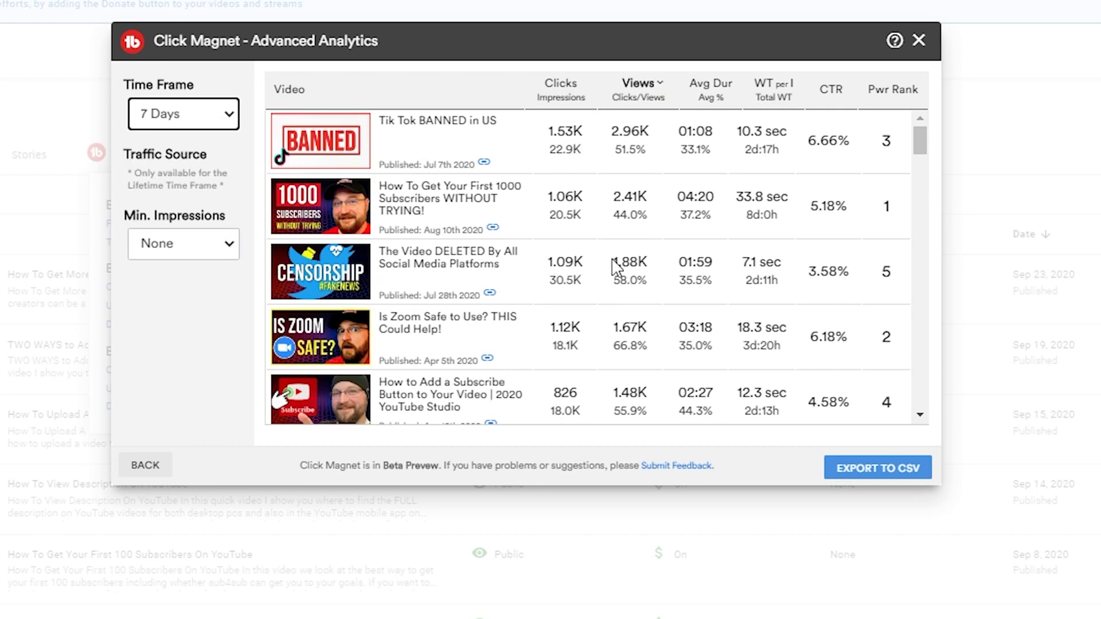
click(210, 120)
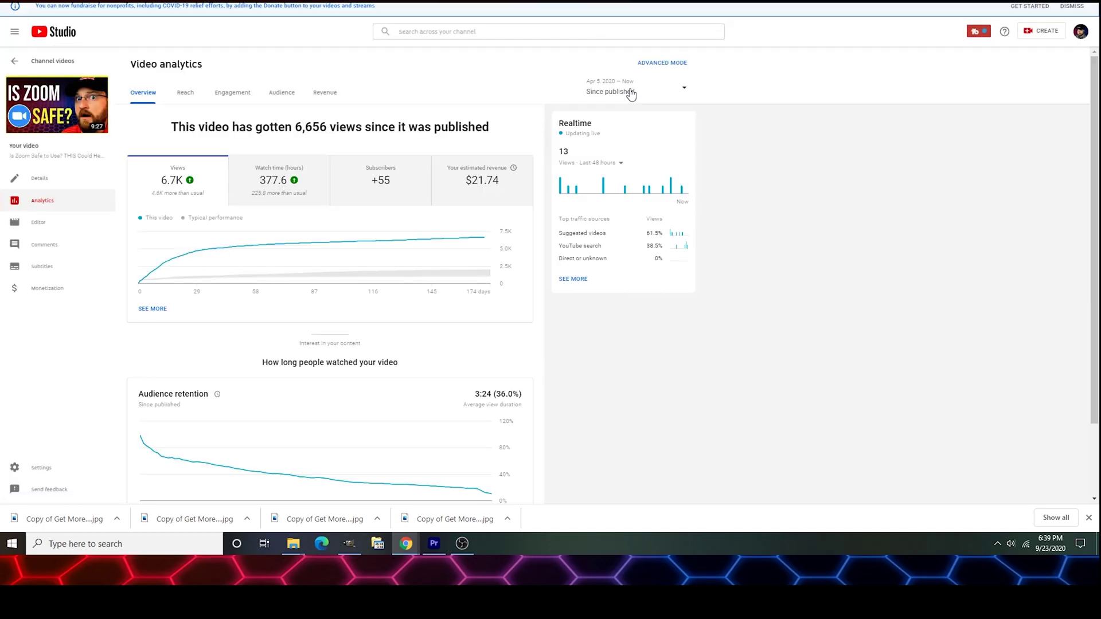
Show the Is Zoom Safe to Use? video's lifetime analytics: 6,662 views since upload.
click(630, 95)
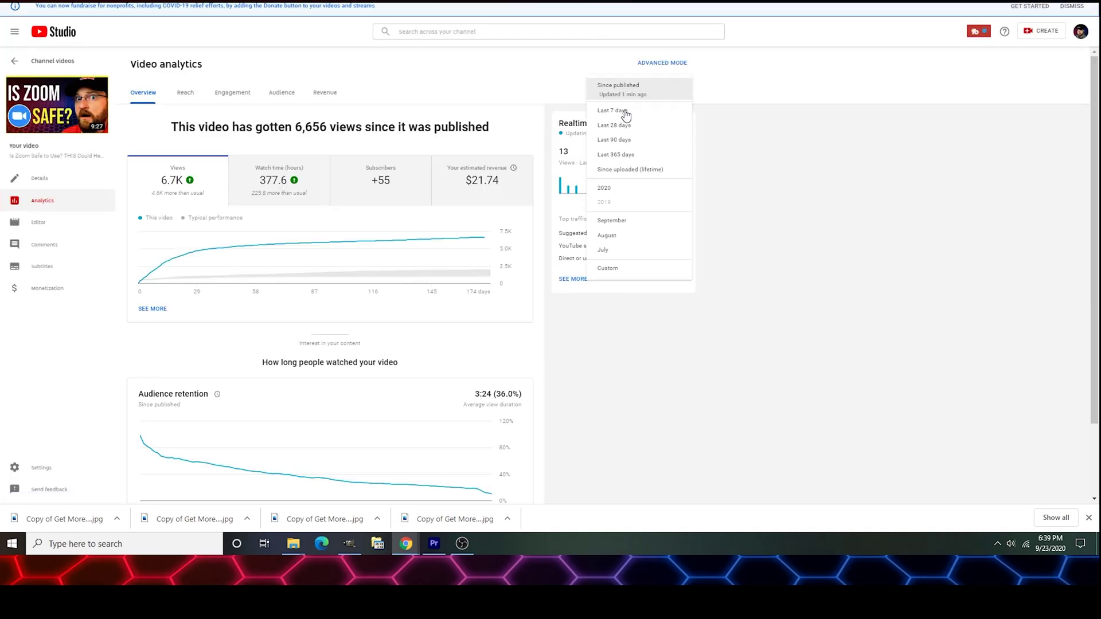
click(628, 168)
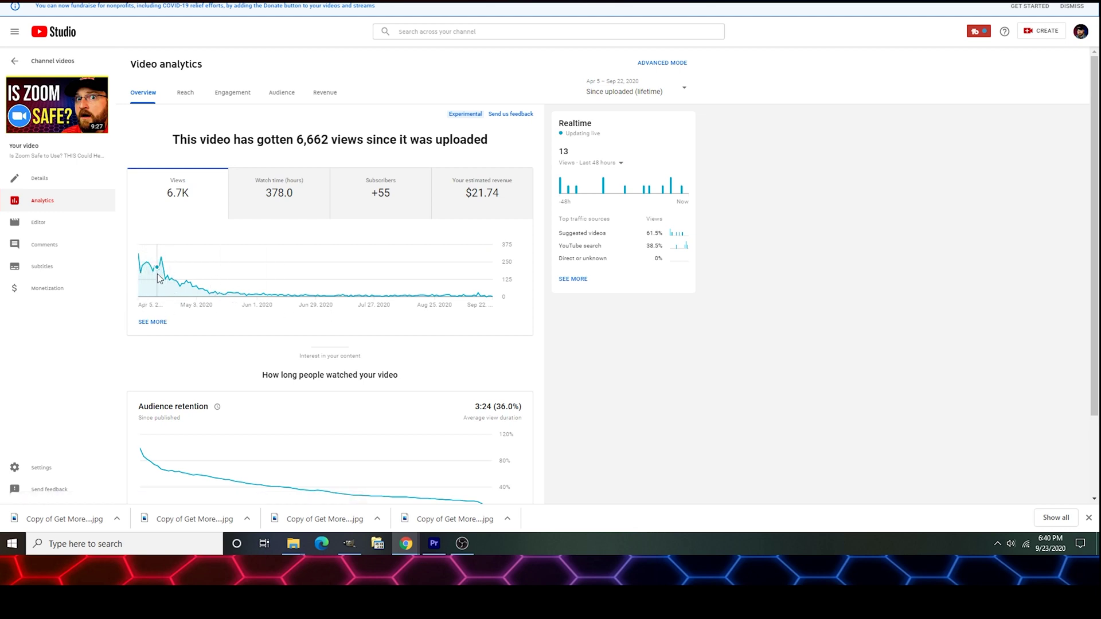
mouse_move(143, 276)
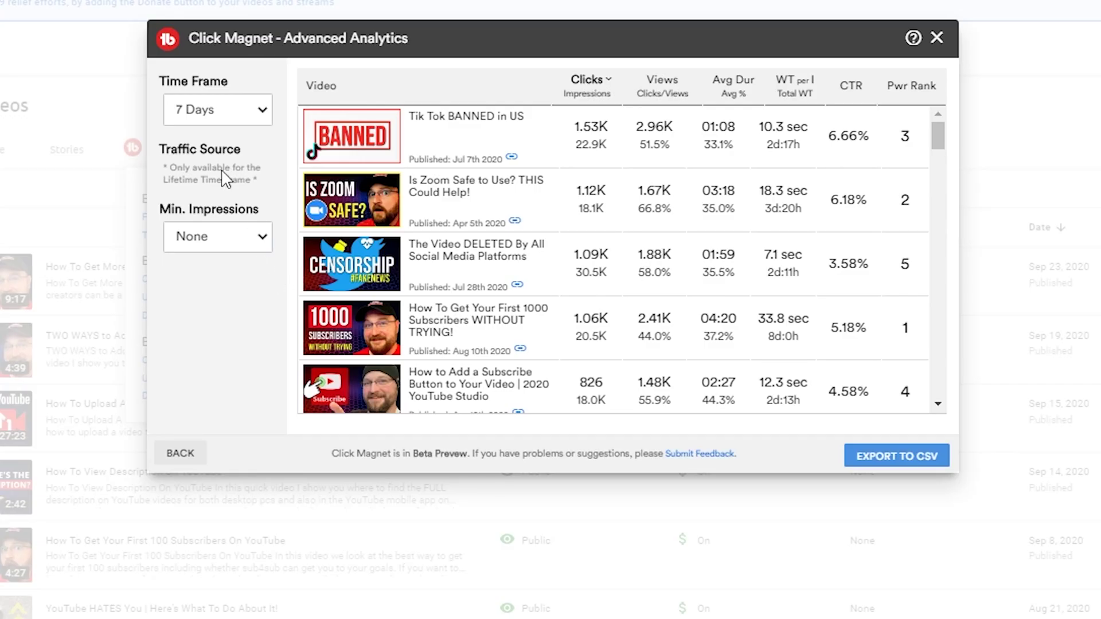
Switch Advanced Analytics to first-24-hours data, keeping the highest-clicks-first sort.
click(225, 113)
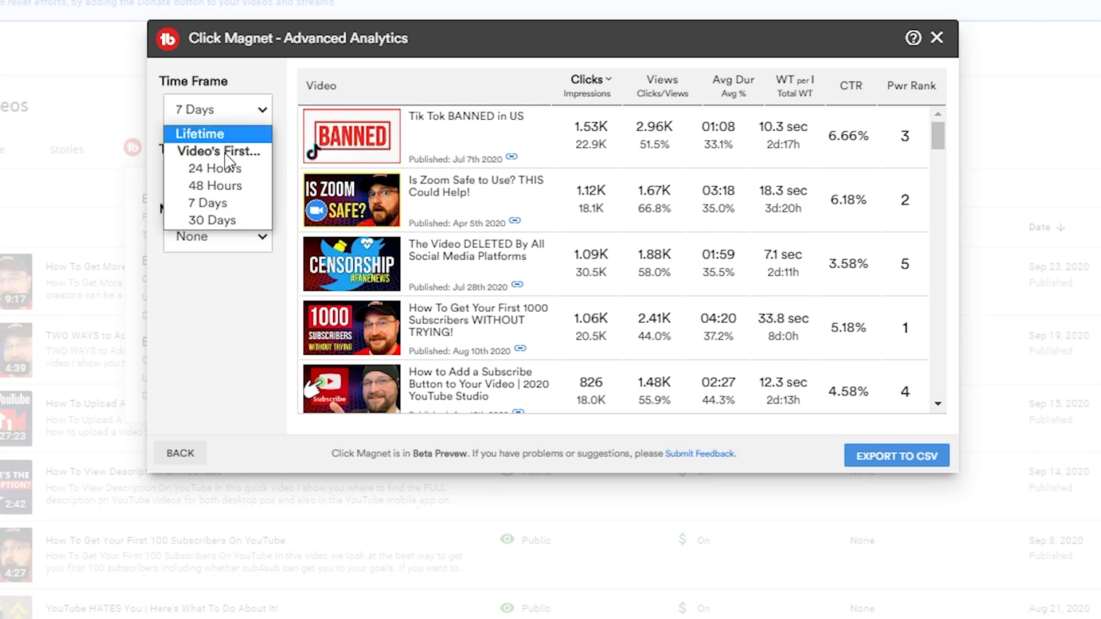
click(247, 167)
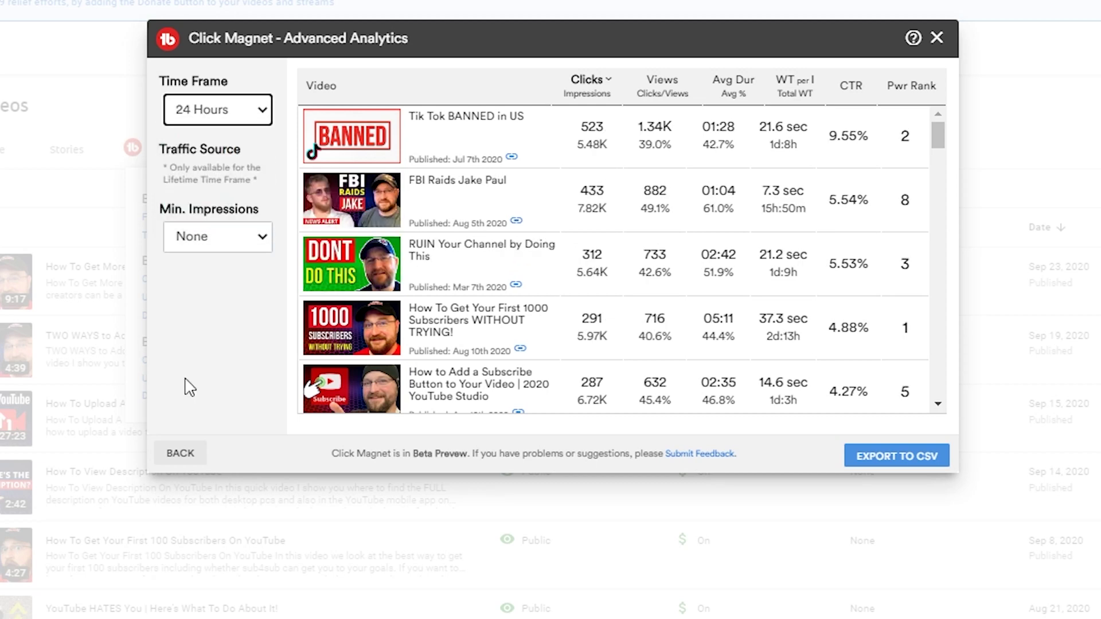
click(587, 80)
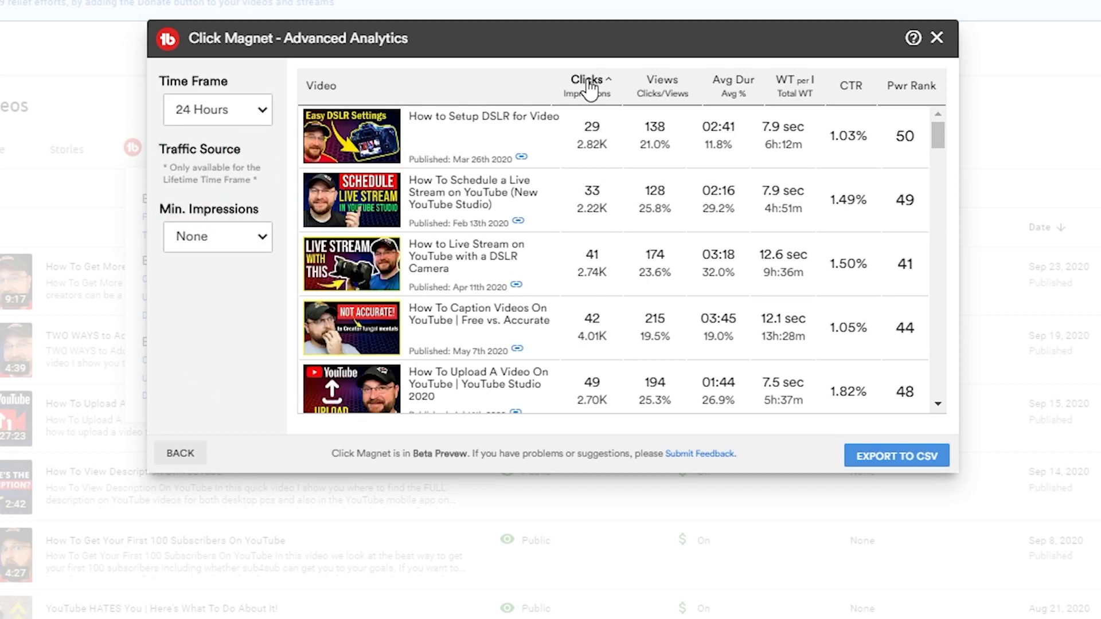
click(587, 81)
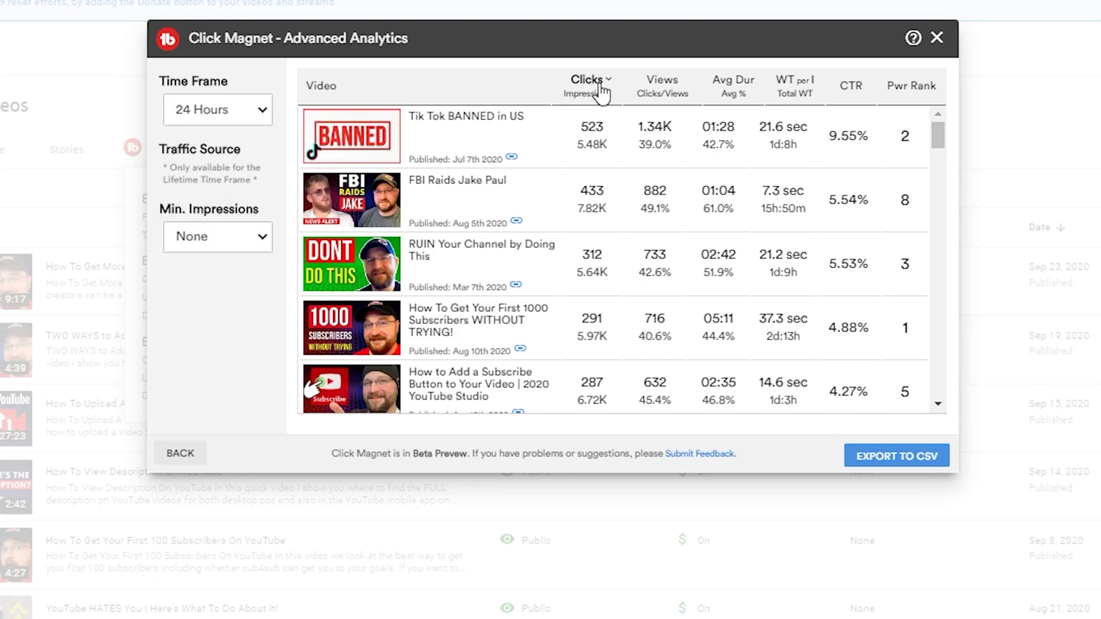
Sort the videos by views, with Tik Tok BANNED in US leading at 1.34K views.
click(664, 91)
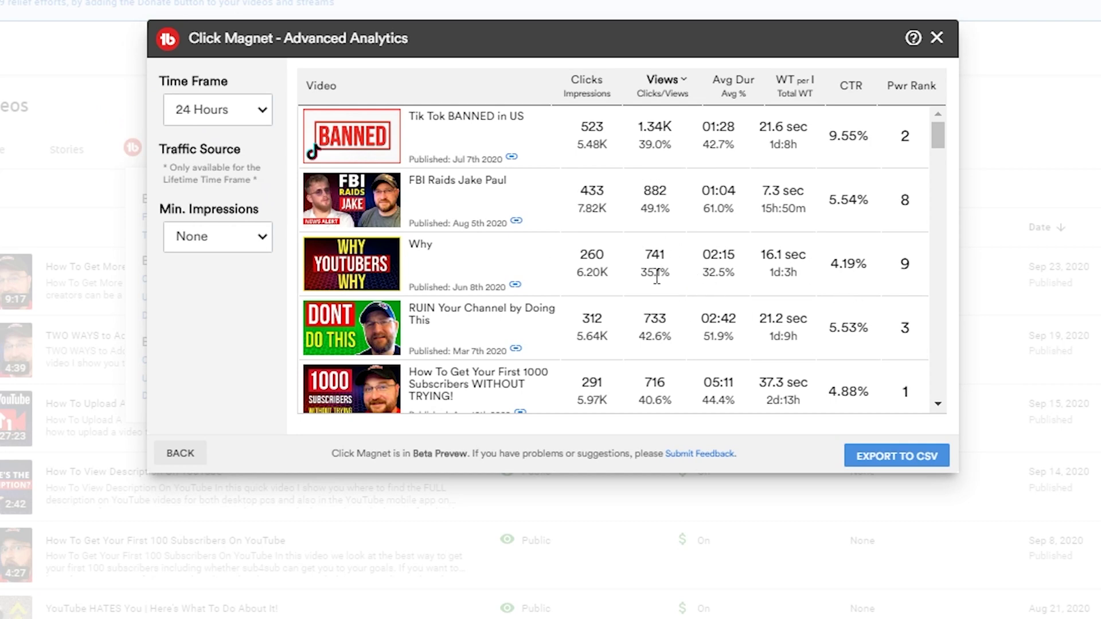
scroll(783, 308, down, 3)
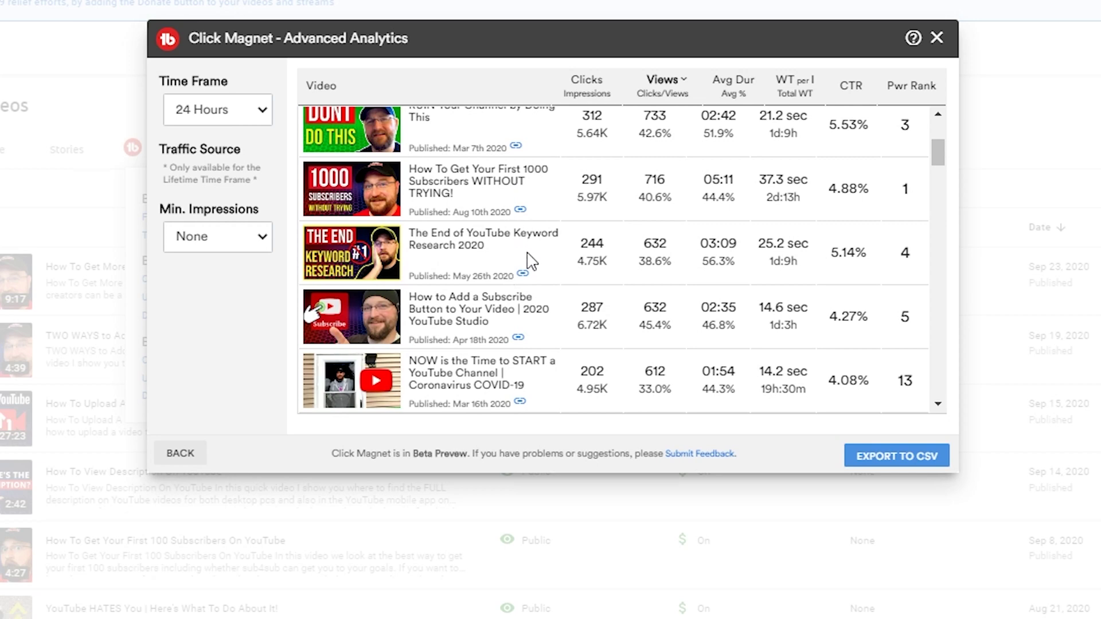
scroll(677, 248, up, 3)
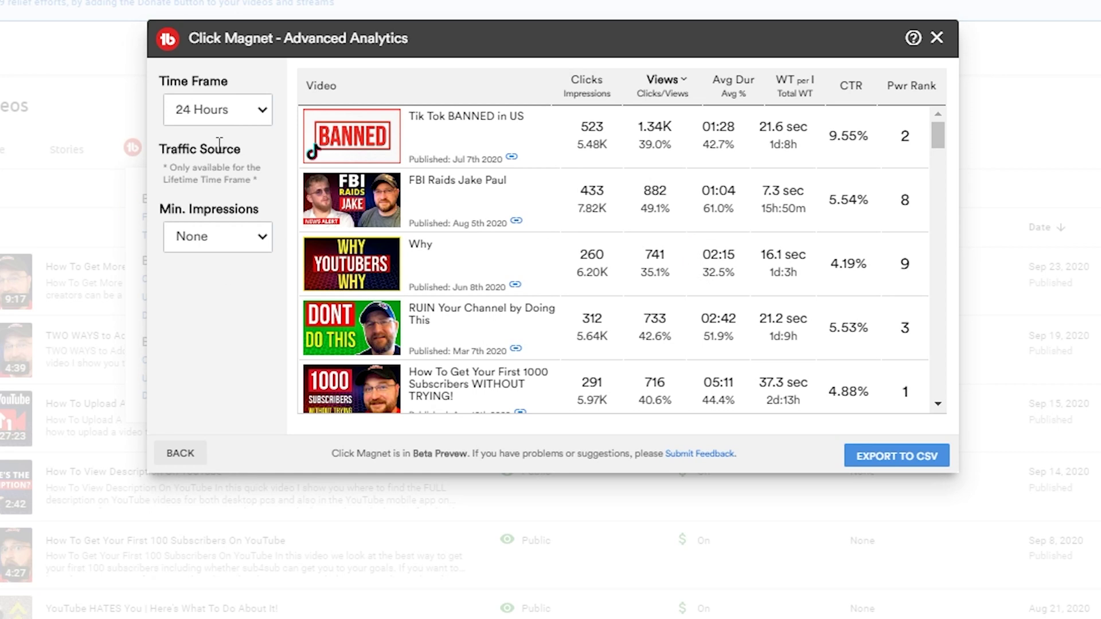
click(255, 116)
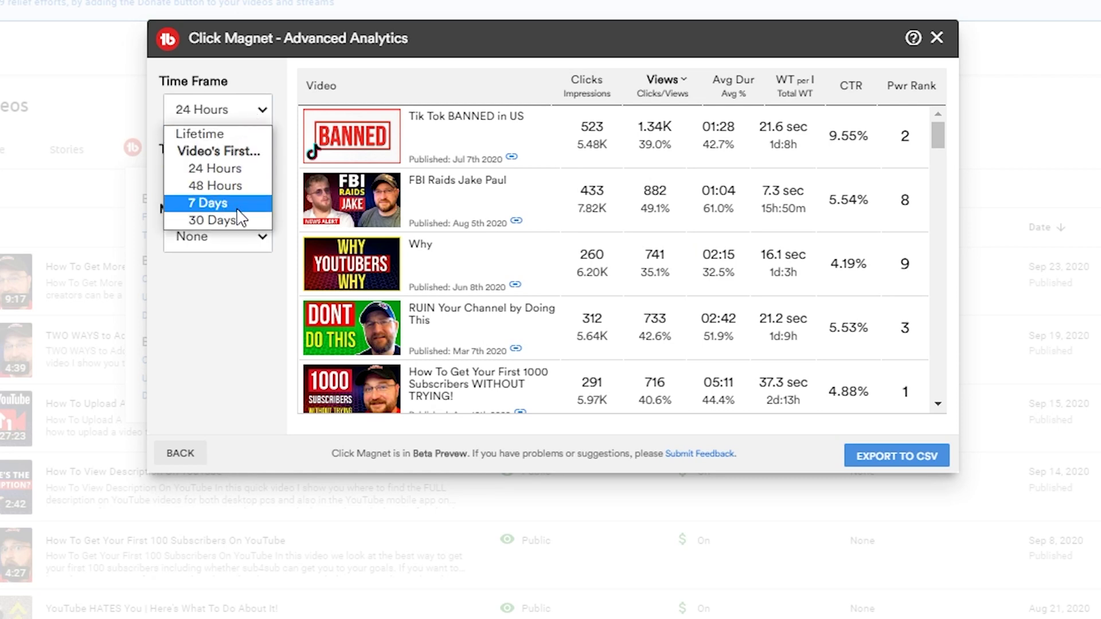
Filter to 48-hour videos with at least 10,000 impressions, rank them by power rank, then return home.
click(234, 285)
click(231, 246)
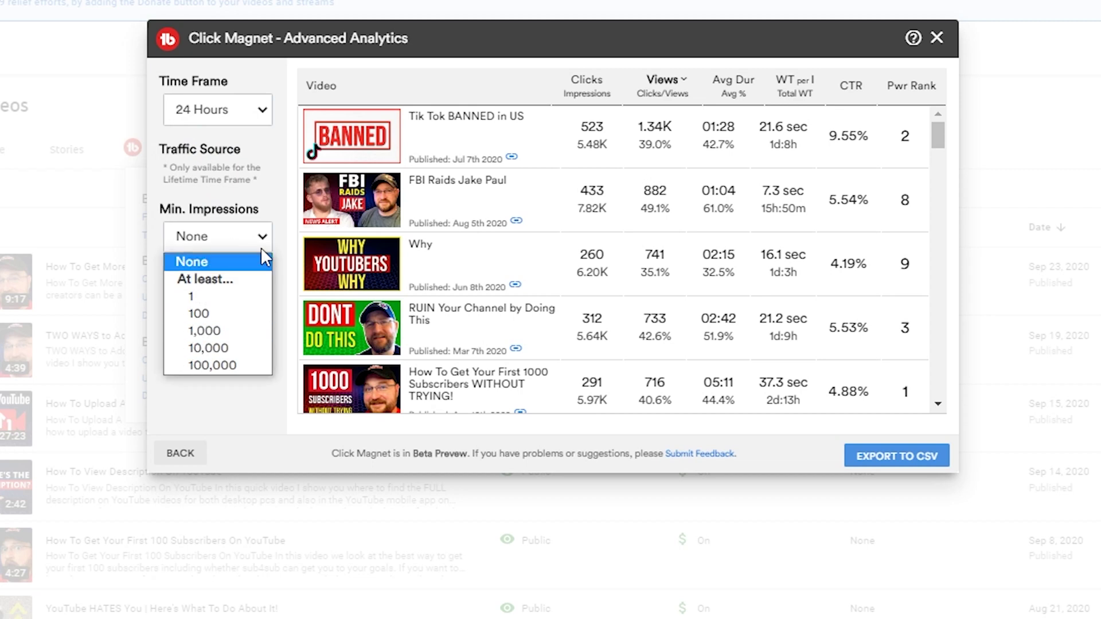
click(212, 347)
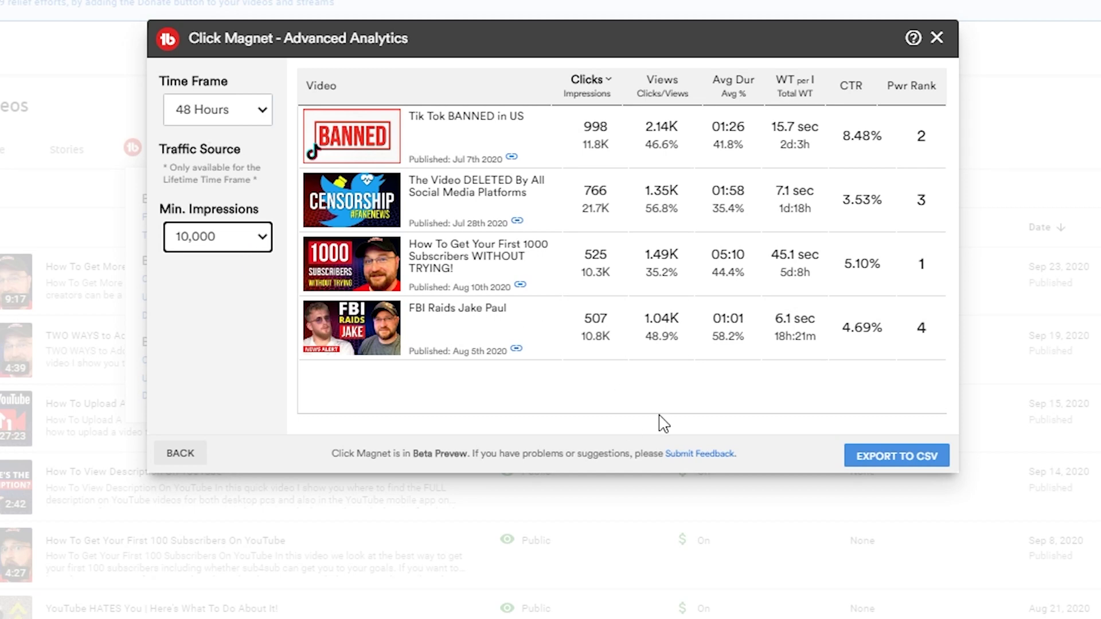
click(912, 85)
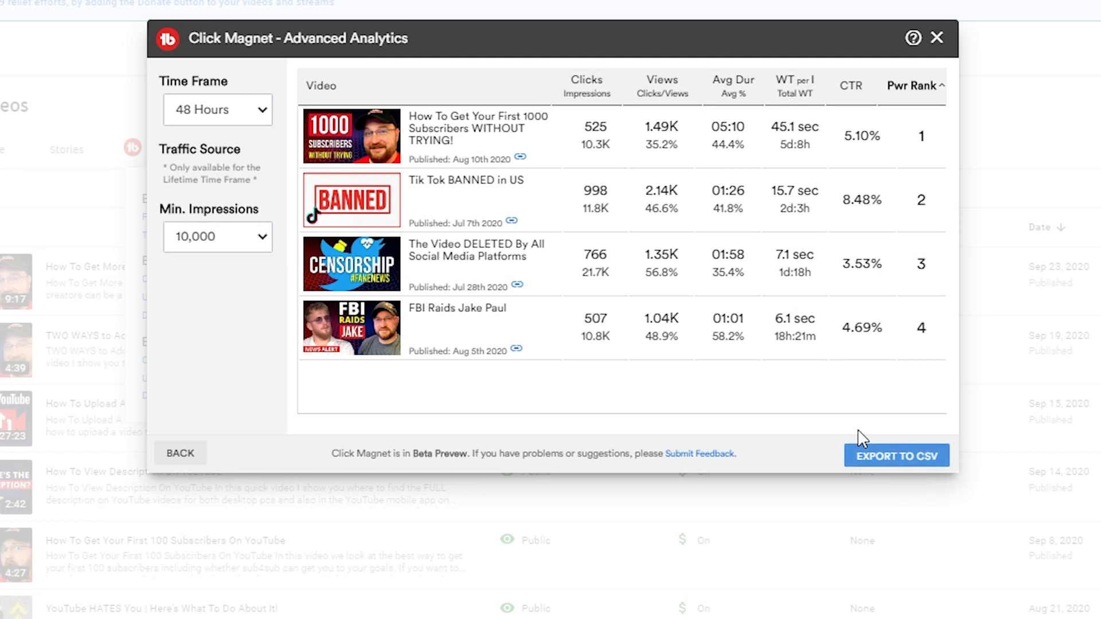
click(189, 453)
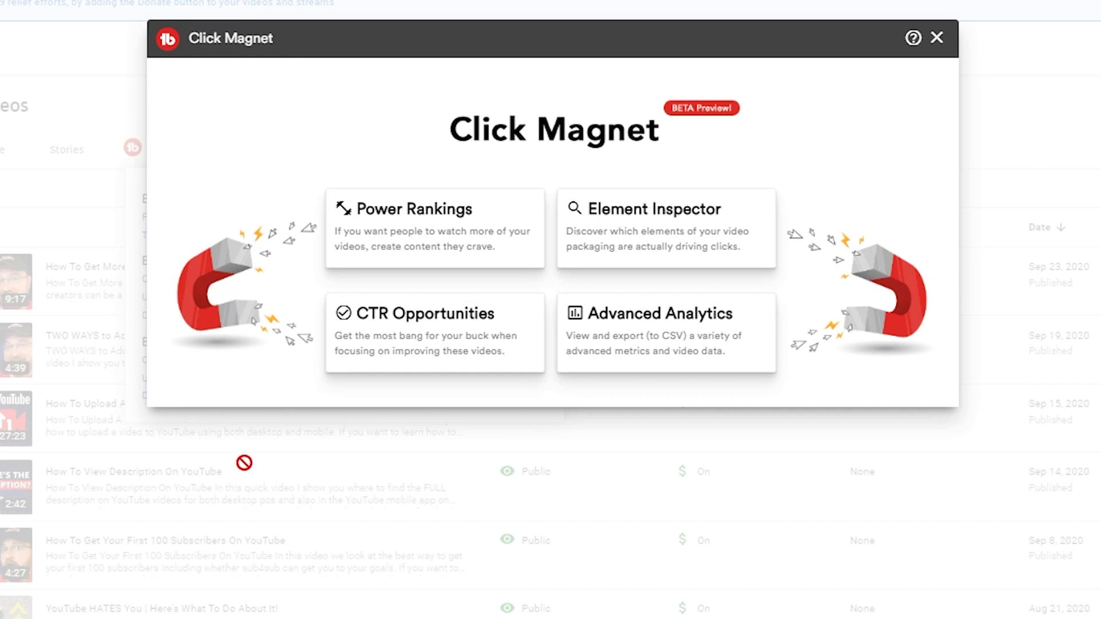